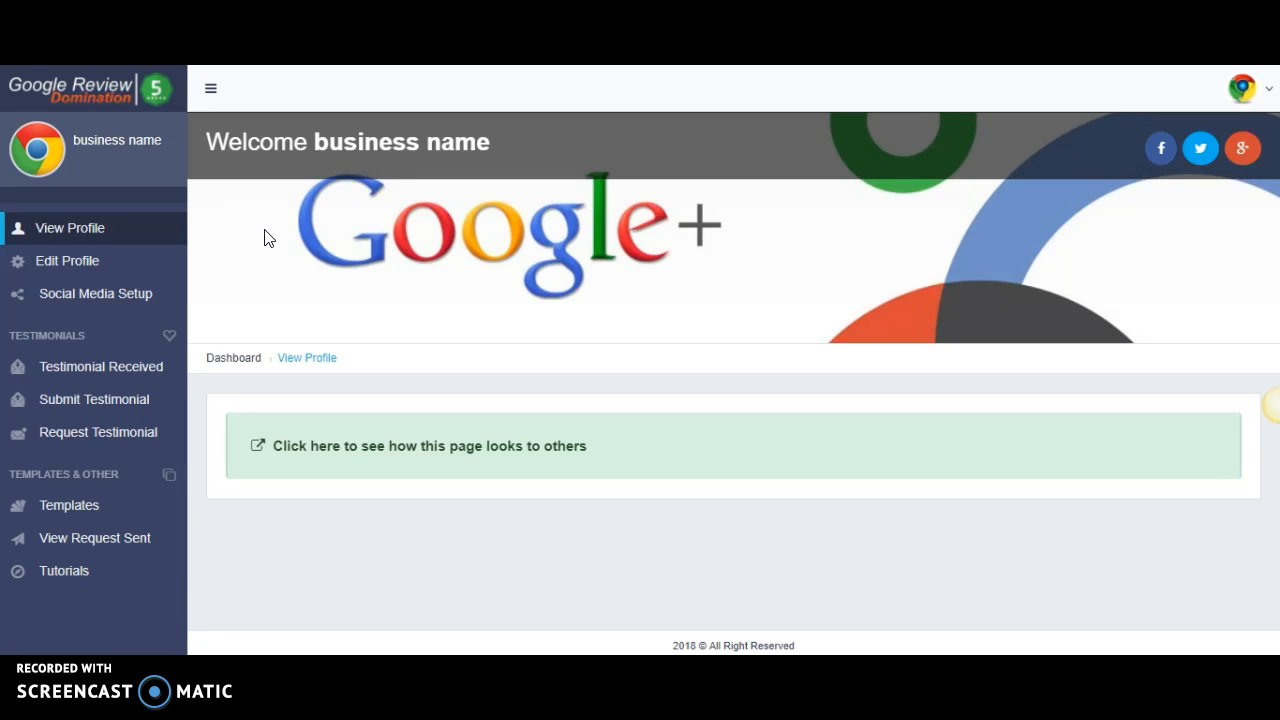
- Switch from the View Profile page to the Google map results for 'roof tiler perth'
left_click(251, 224)
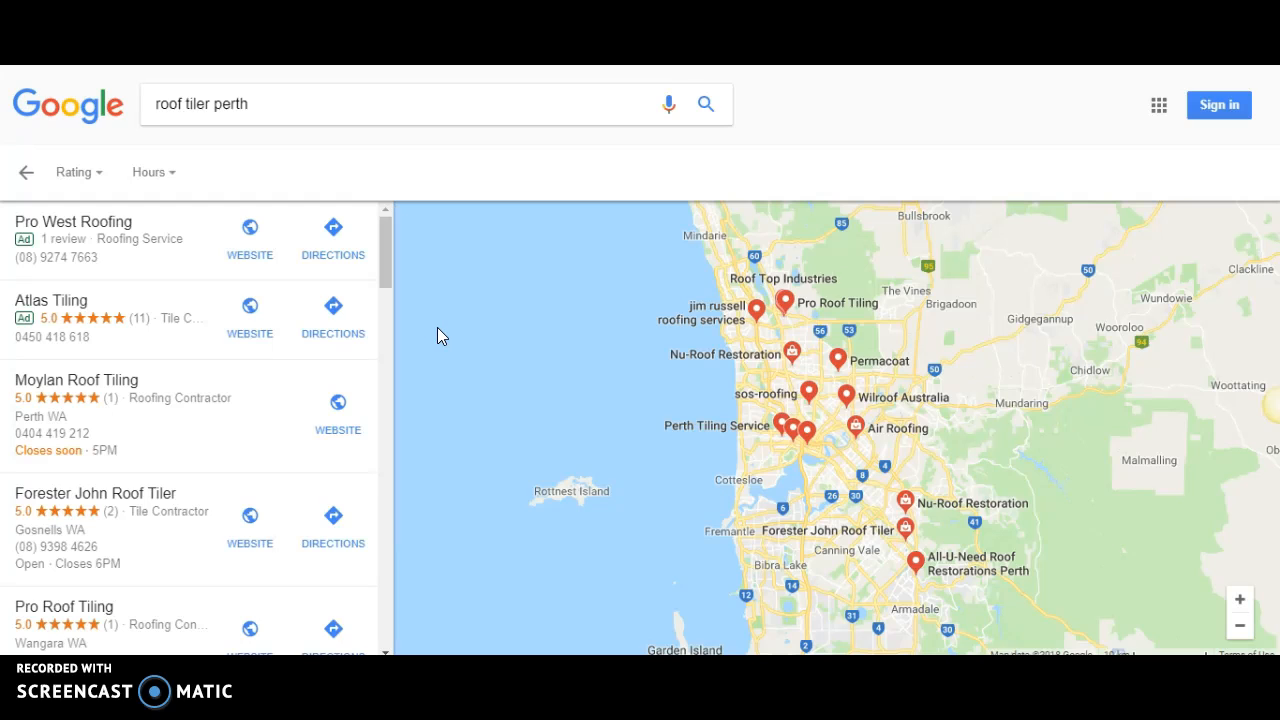
- Browse the Perth roof tiler listings and bring up the Roof Repairs Perth business card (4.5 from 12 reviews)
left_click(430, 325)
left_click(178, 110)
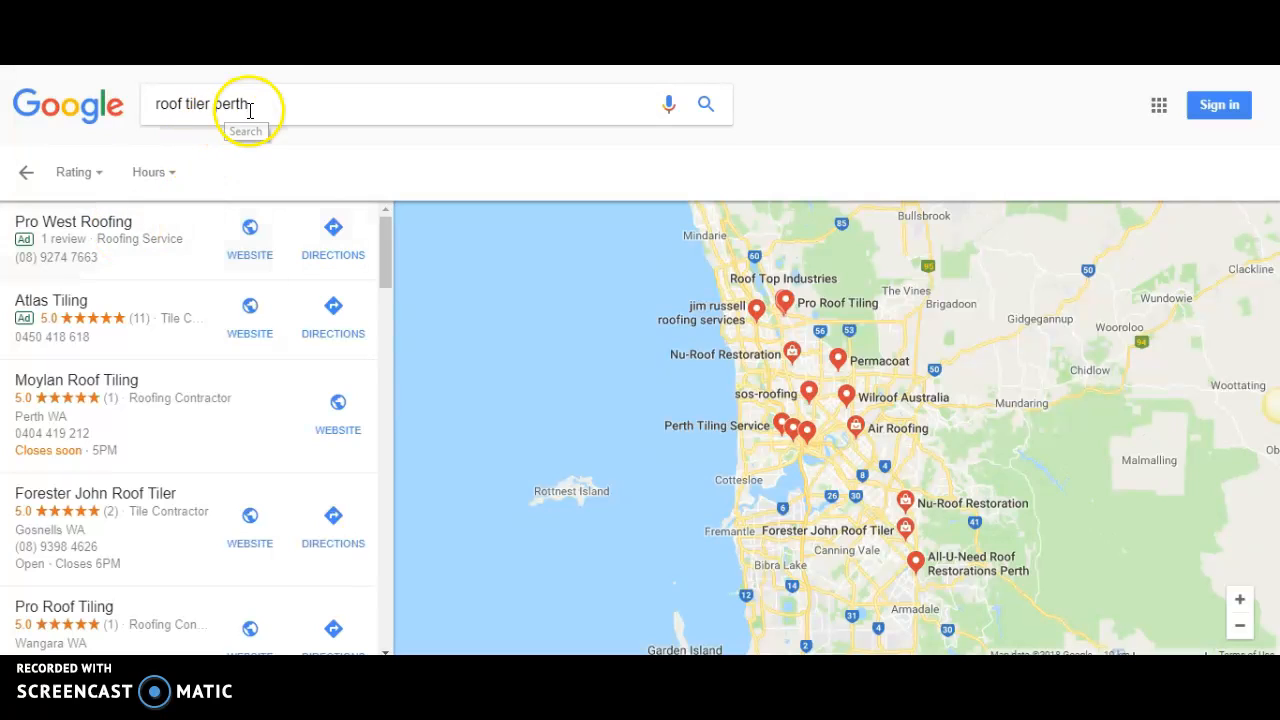
mouse_move(110, 318)
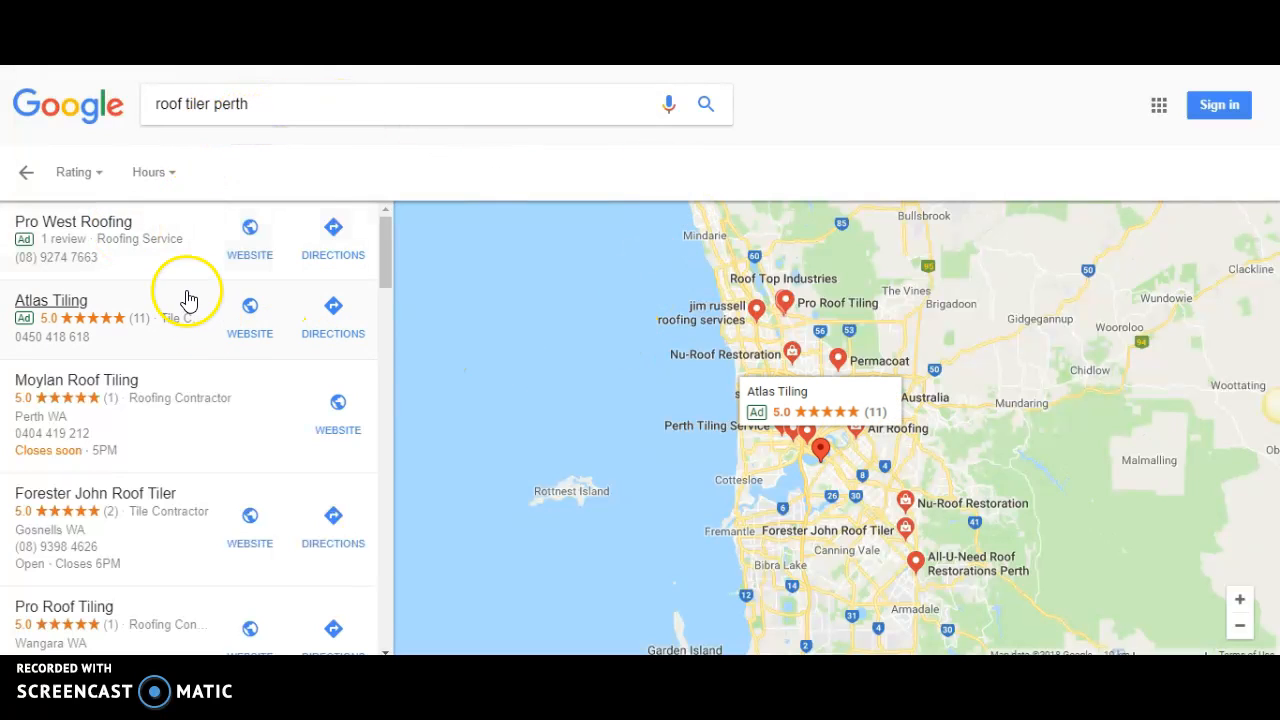
scroll(300, 434, "down", 1)
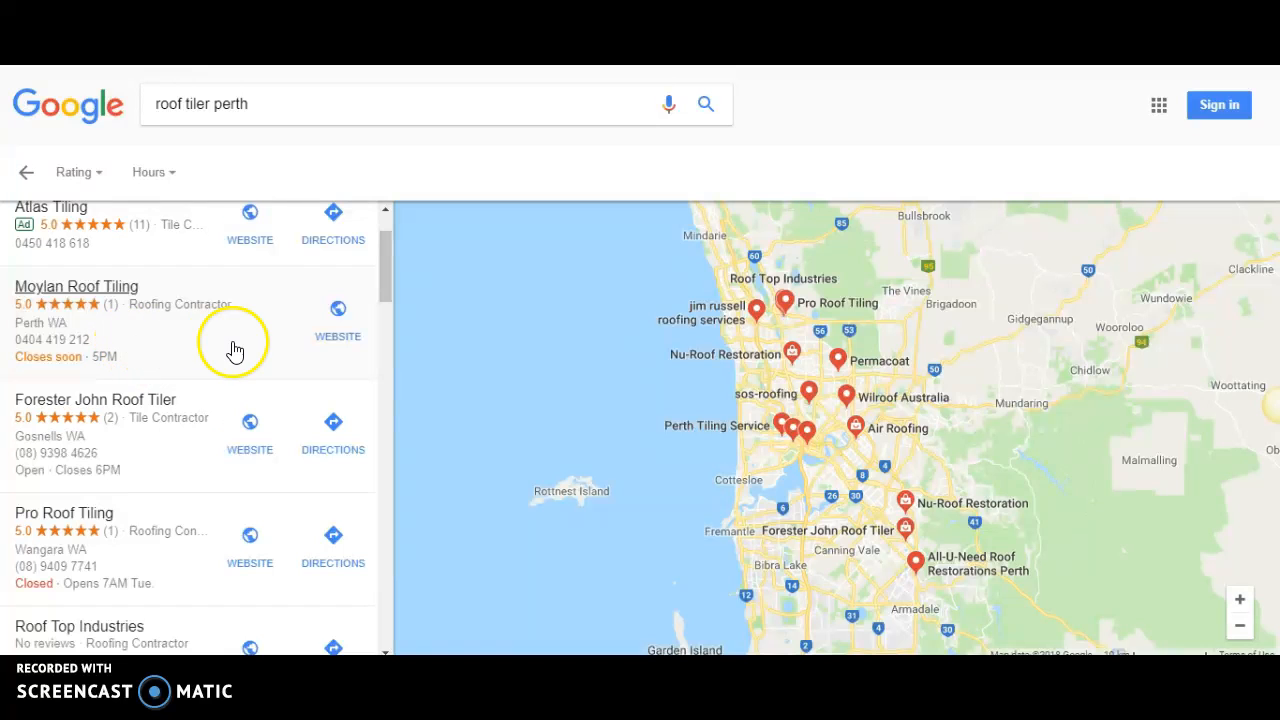
left_click(468, 364)
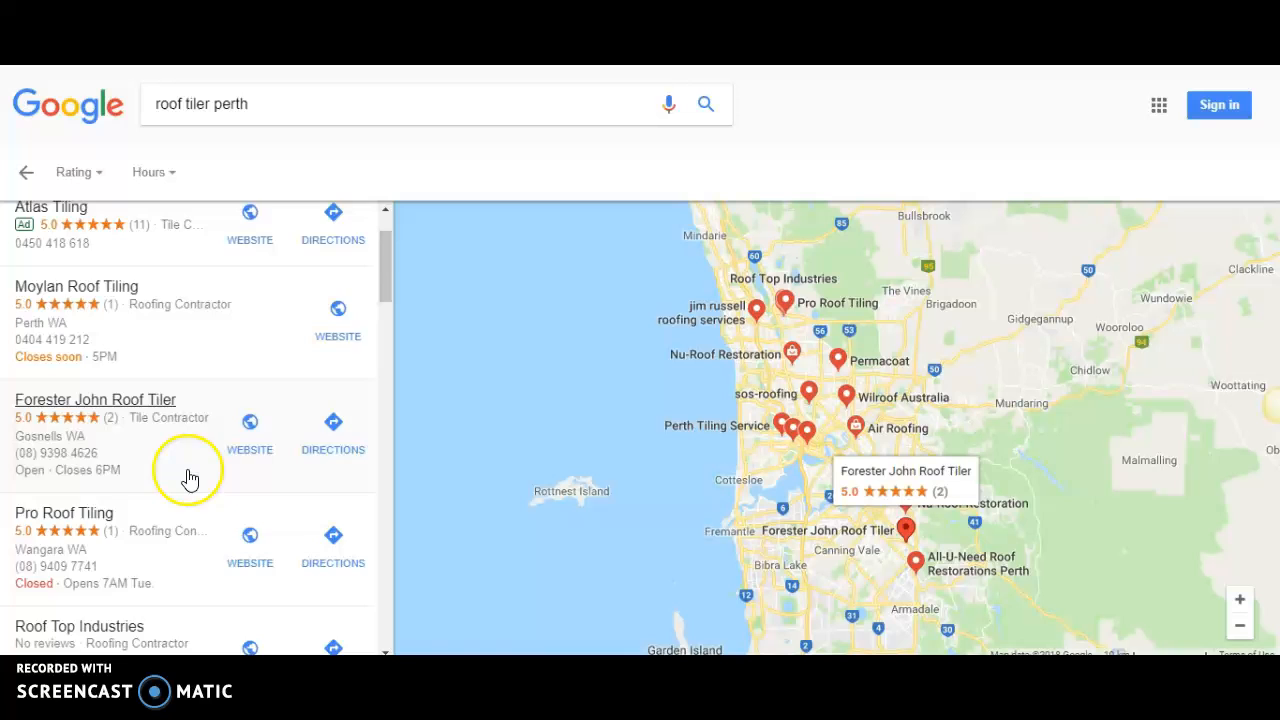
scroll(190, 478, "down", 1)
scroll(190, 478, "down", 2)
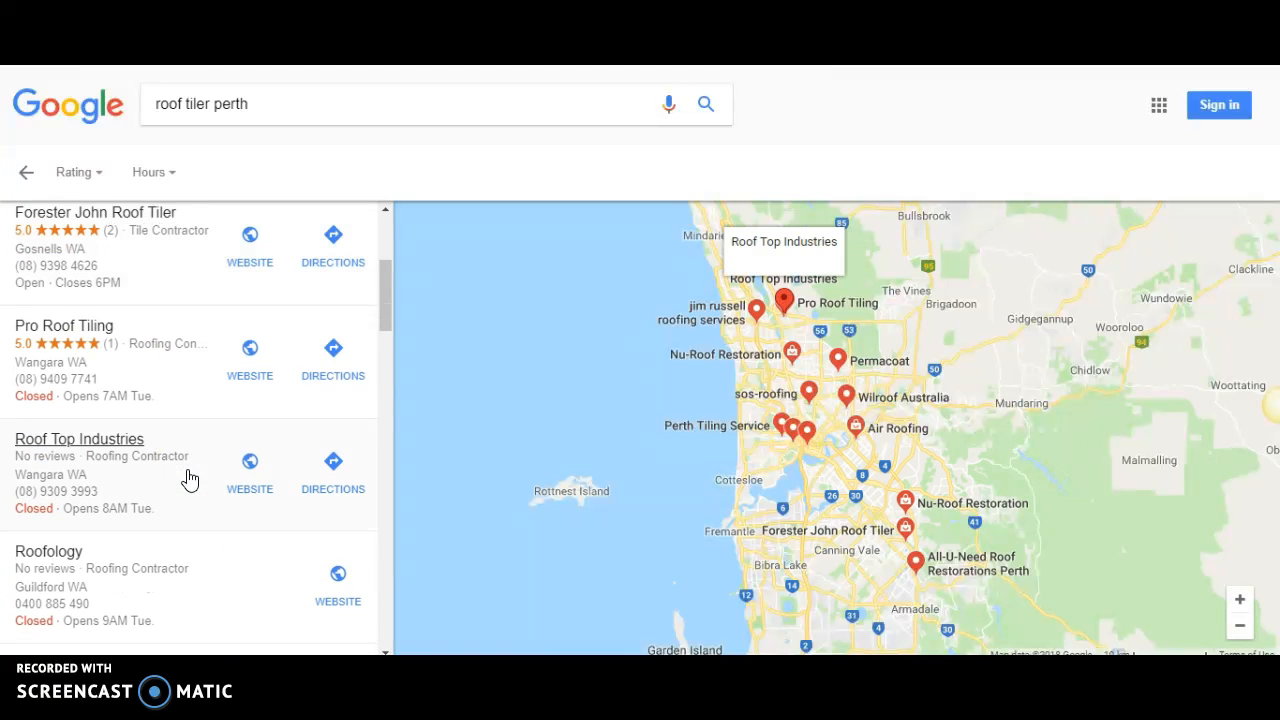
scroll(190, 478, "up", 3)
scroll(190, 478, "up", 2)
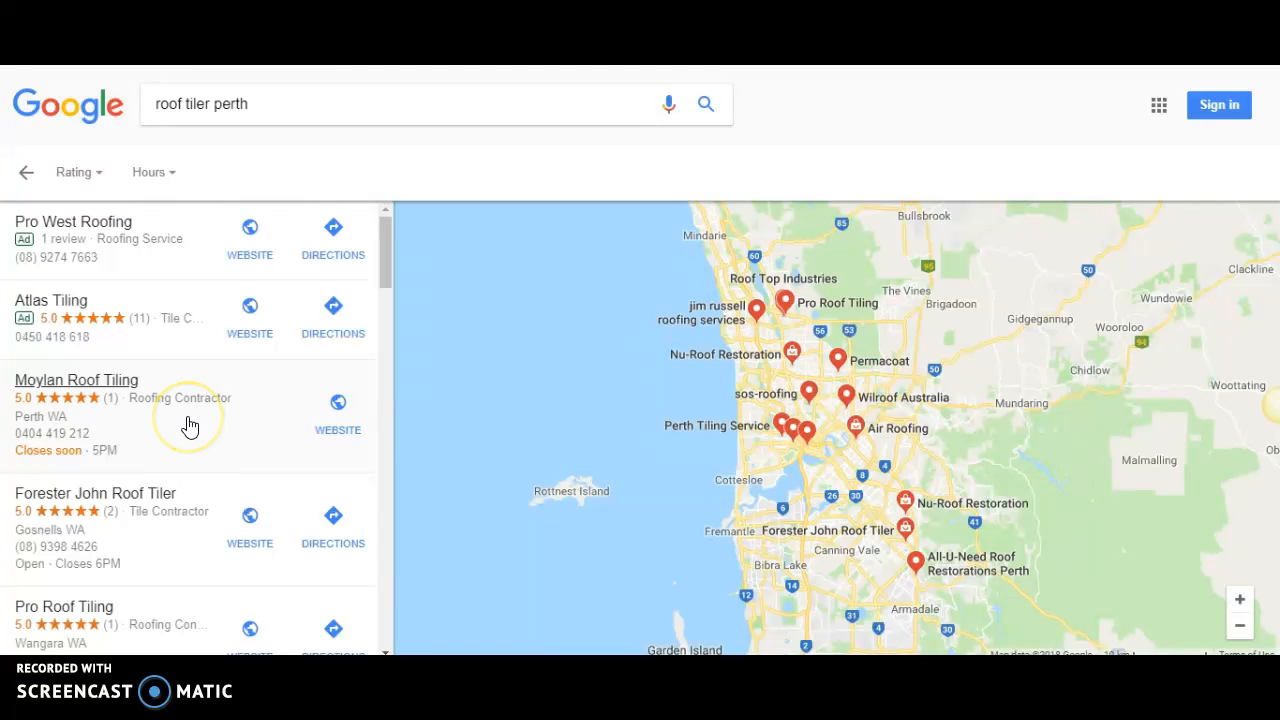
scroll(190, 425, "down", 1)
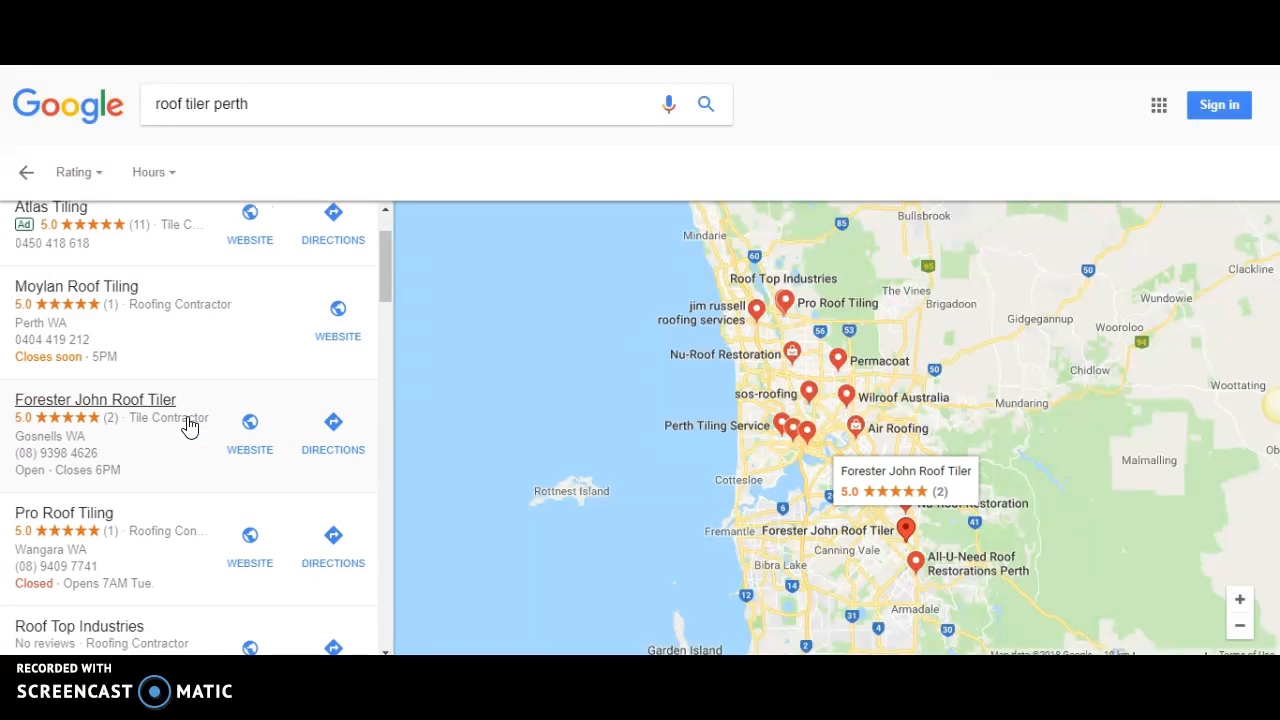
left_click(189, 436)
left_click(186, 440)
scroll(177, 461, "down", 2)
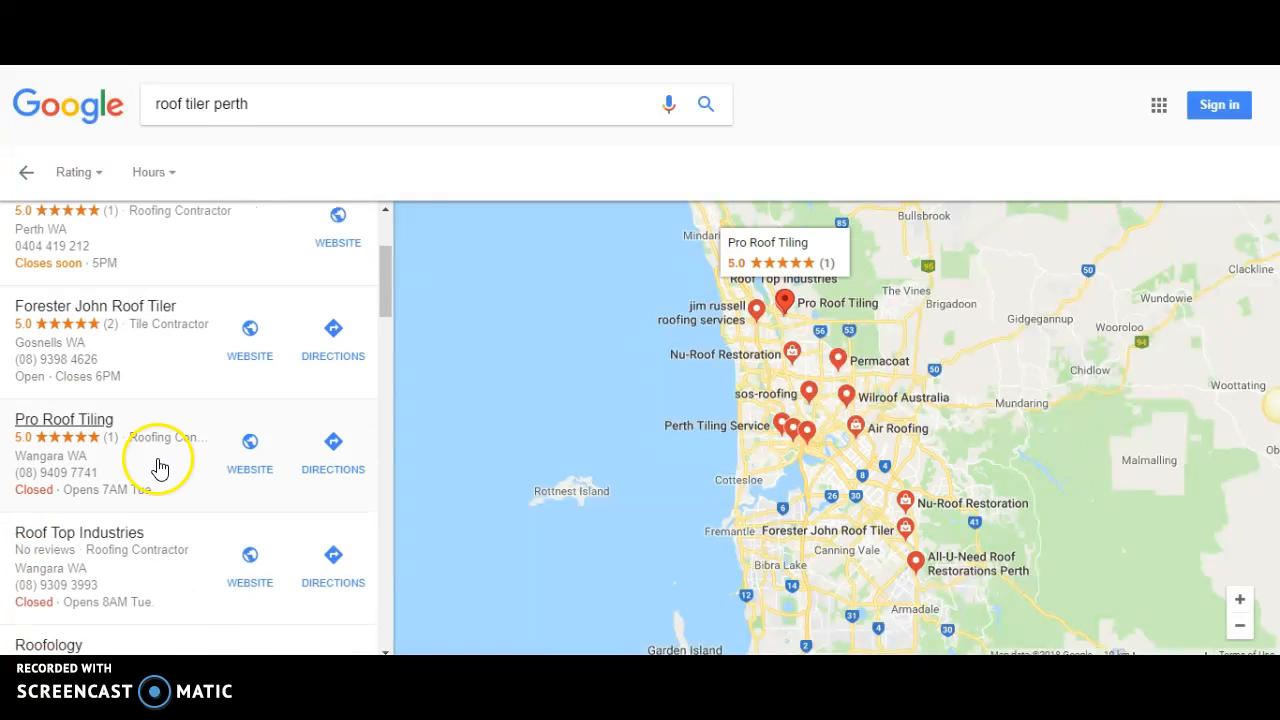
scroll(162, 491, "down", 1)
scroll(162, 491, "down", 2)
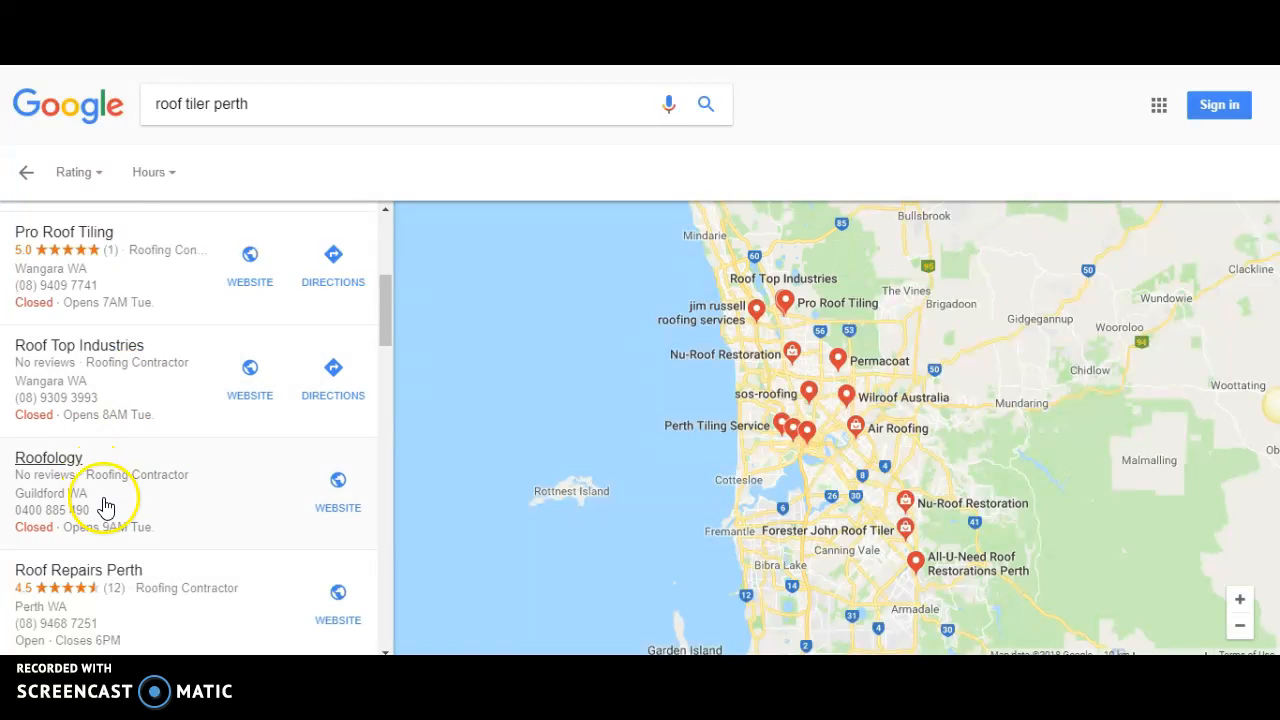
scroll(224, 500, "down", 1)
scroll(224, 500, "down", 1)
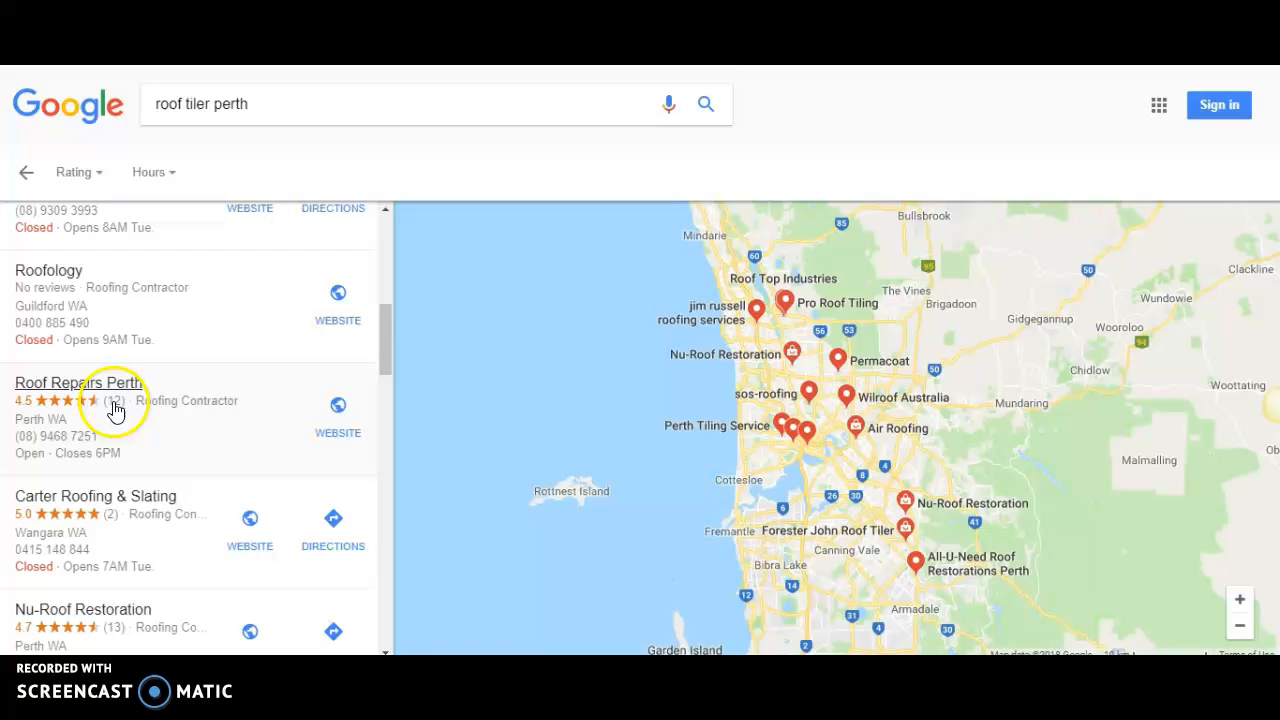
scroll(200, 420, "down", 1)
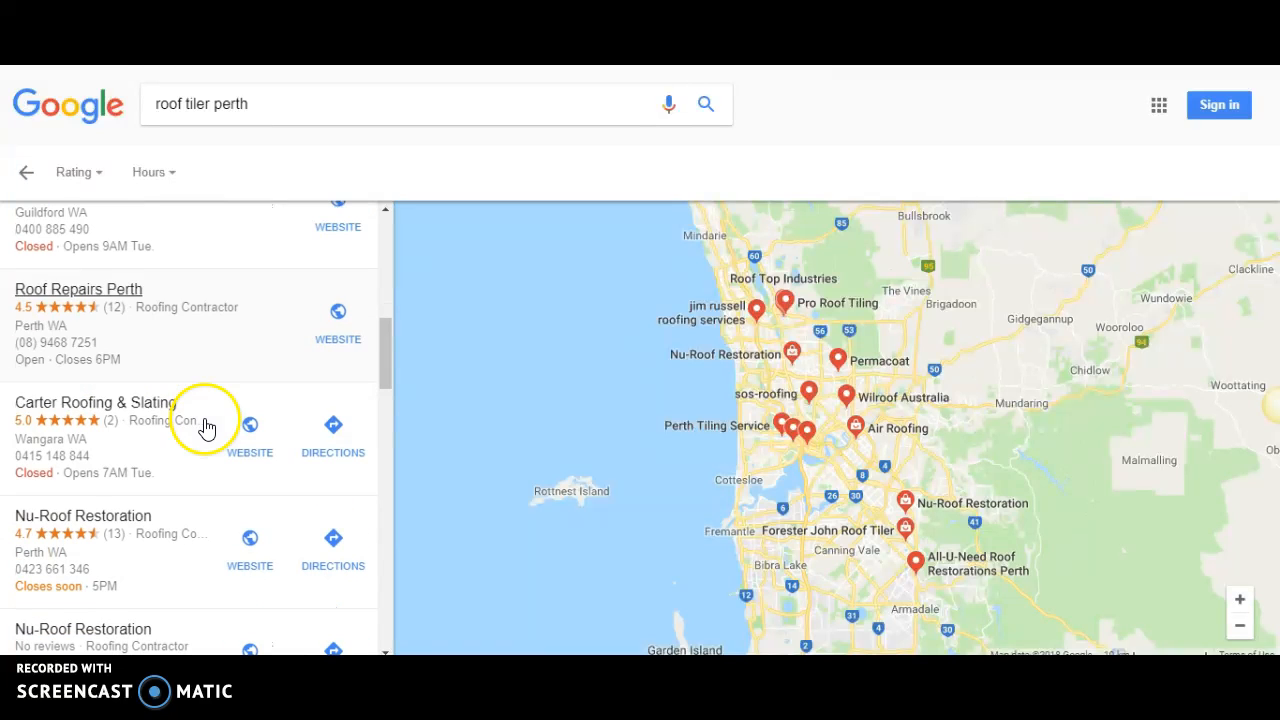
left_click(64, 312)
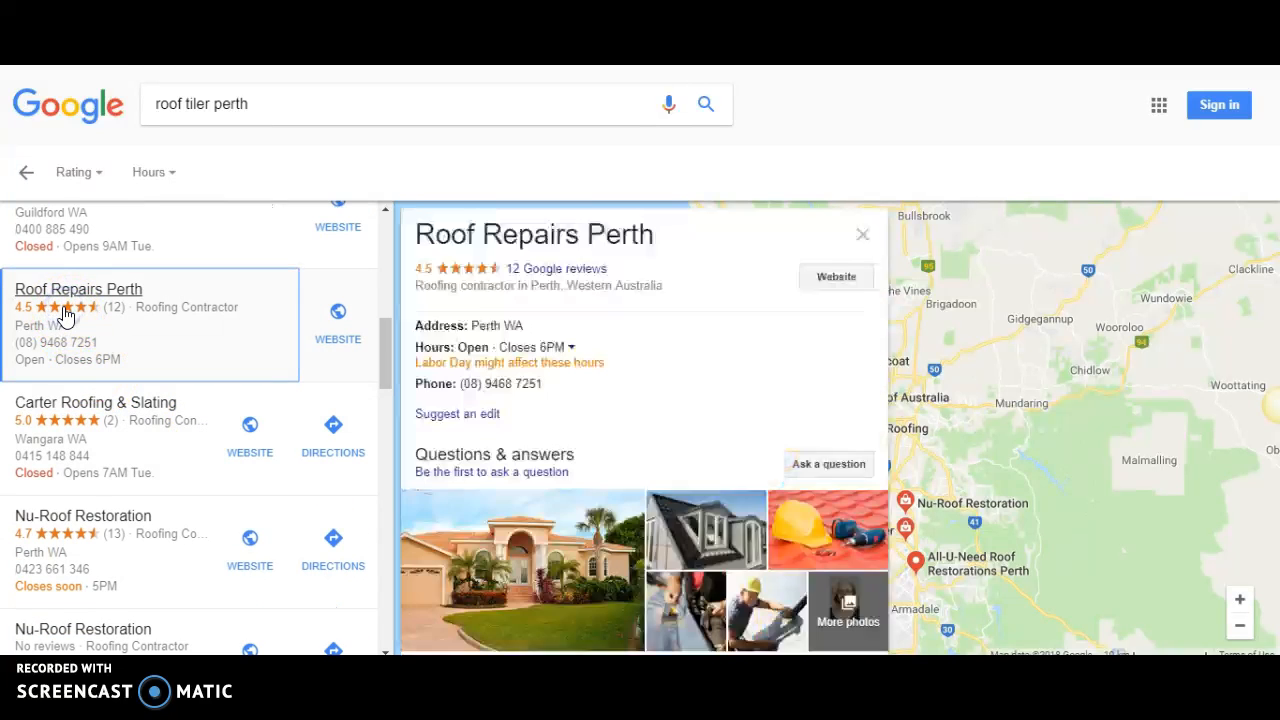
scroll(603, 428, "down", 2)
scroll(603, 428, "down", 3)
scroll(610, 440, "down", 1)
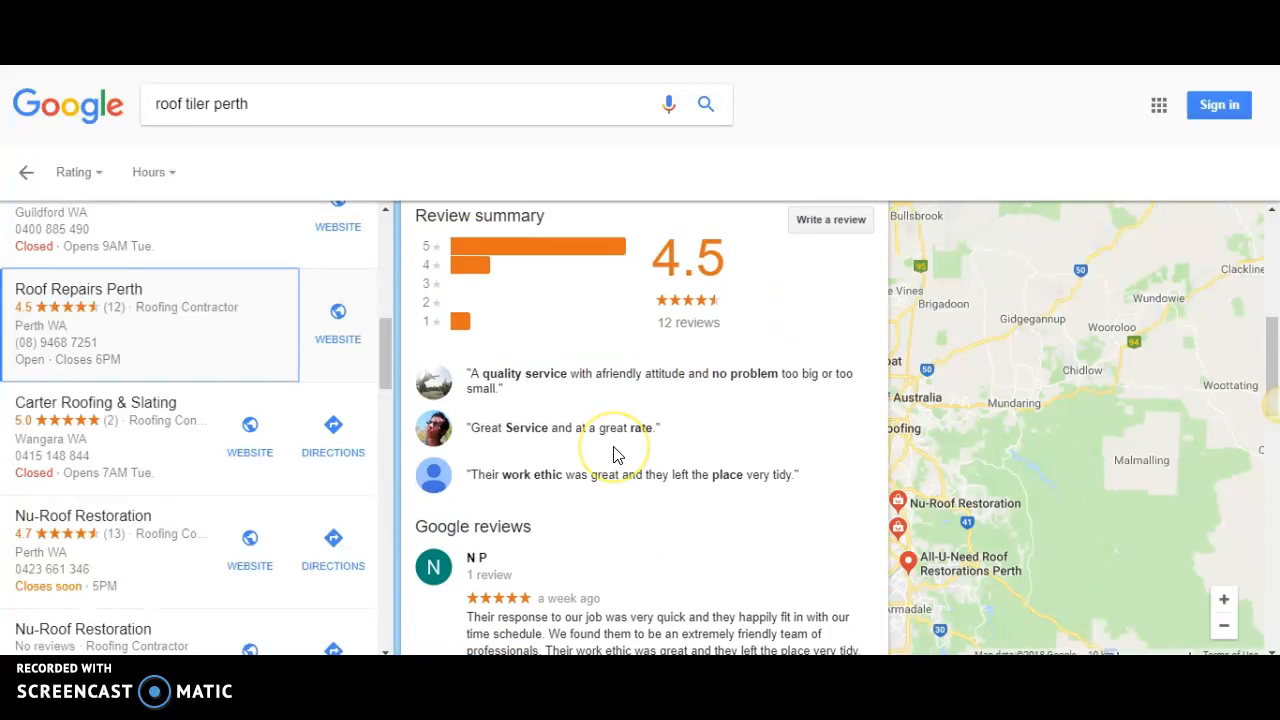
scroll(615, 450, "down", 1)
scroll(613, 452, "down", 2)
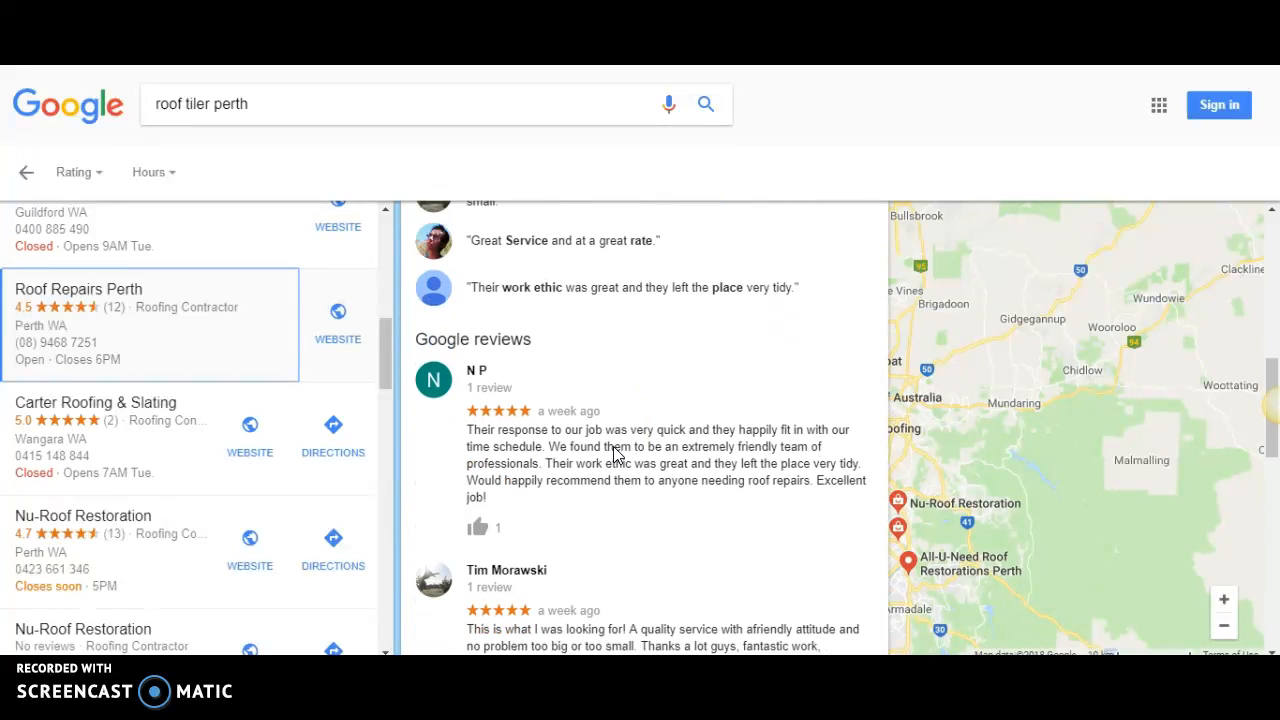
scroll(613, 452, "down", 1)
scroll(613, 452, "down", 2)
scroll(613, 455, "down", 1)
scroll(613, 460, "down", 1)
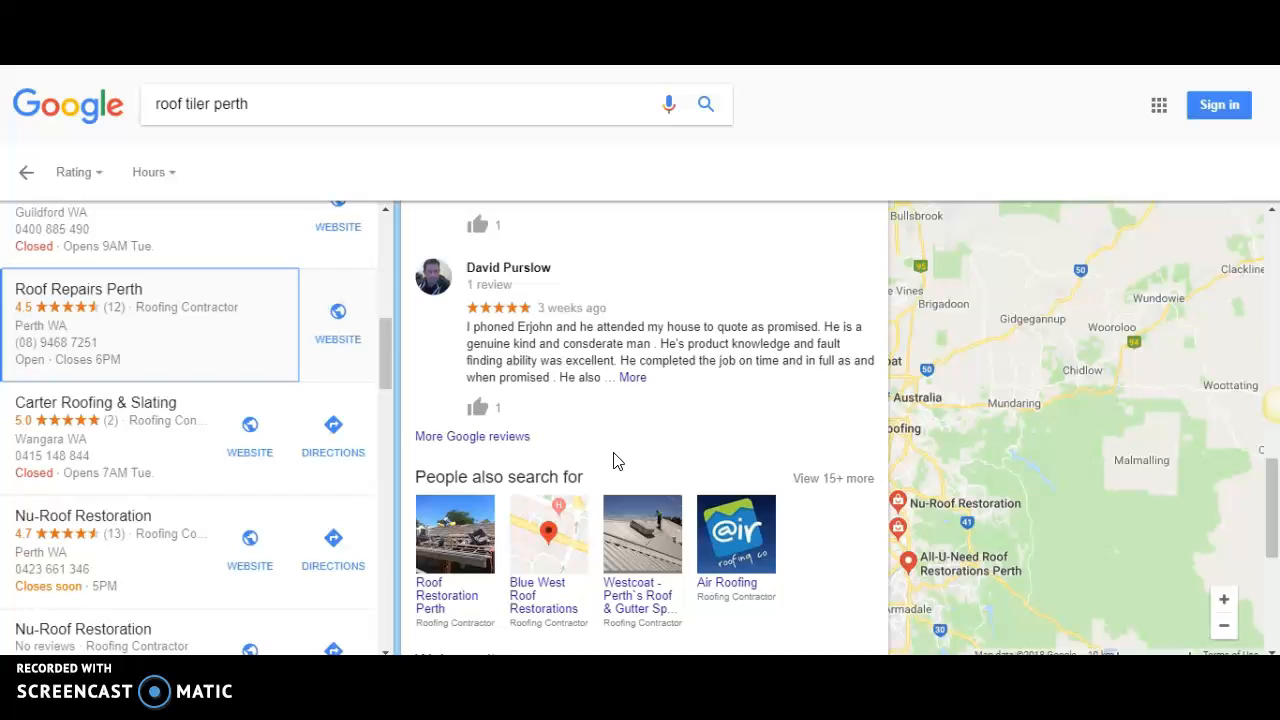
scroll(613, 460, "up", 1)
scroll(613, 460, "up", 1)
scroll(613, 460, "up", 1)
scroll(613, 460, "up", 2)
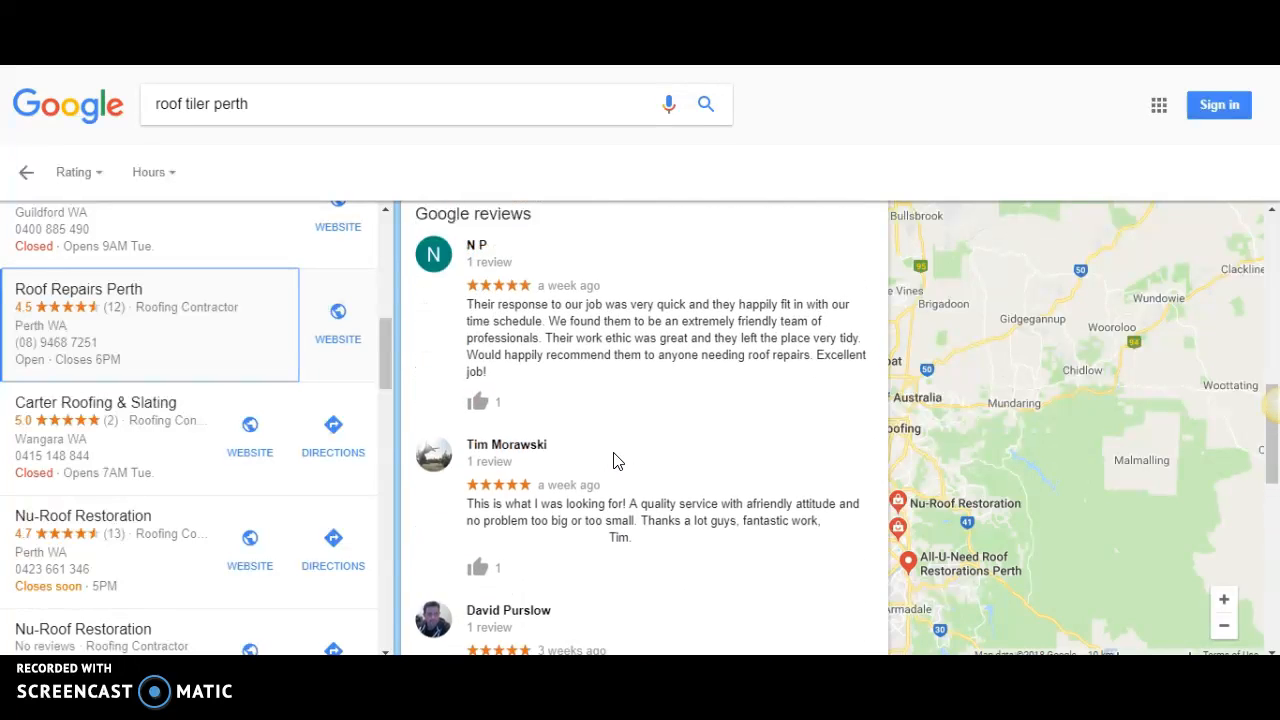
scroll(613, 460, "up", 1)
scroll(613, 460, "up", 2)
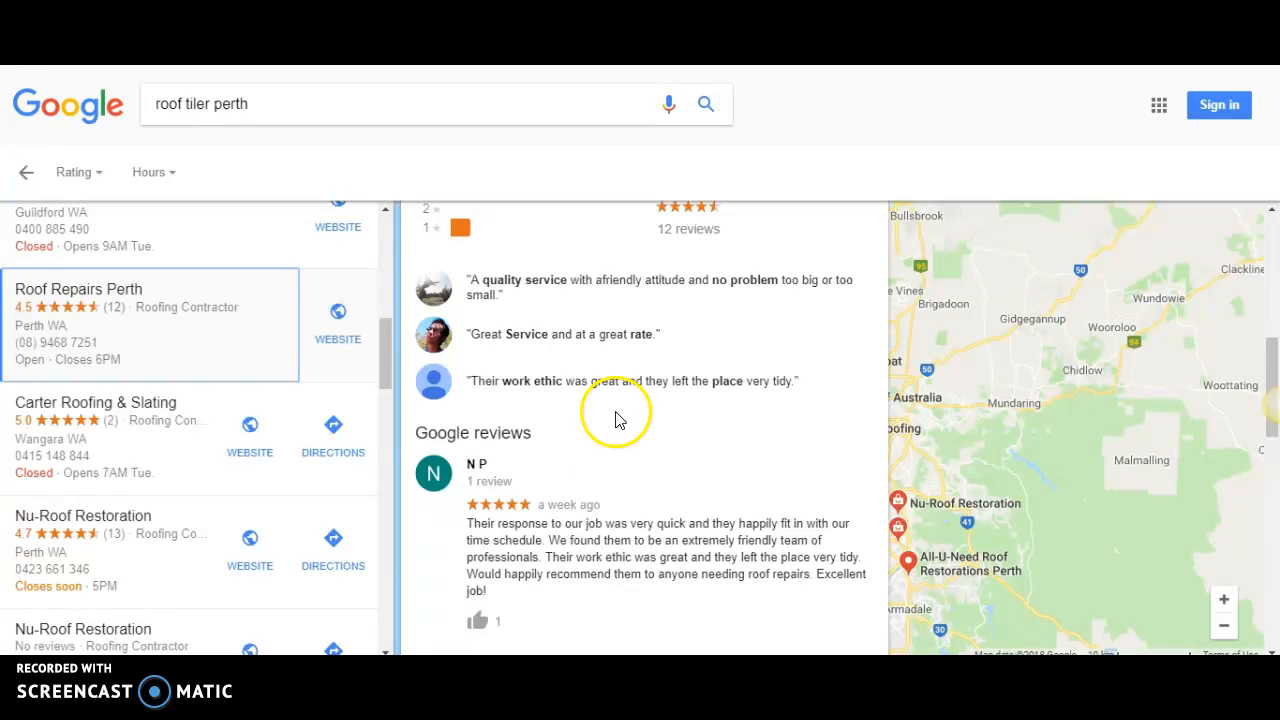
- Review the Roof Repairs Perth panel, then return to the Google Review Domination View Profile page
left_click(866, 106)
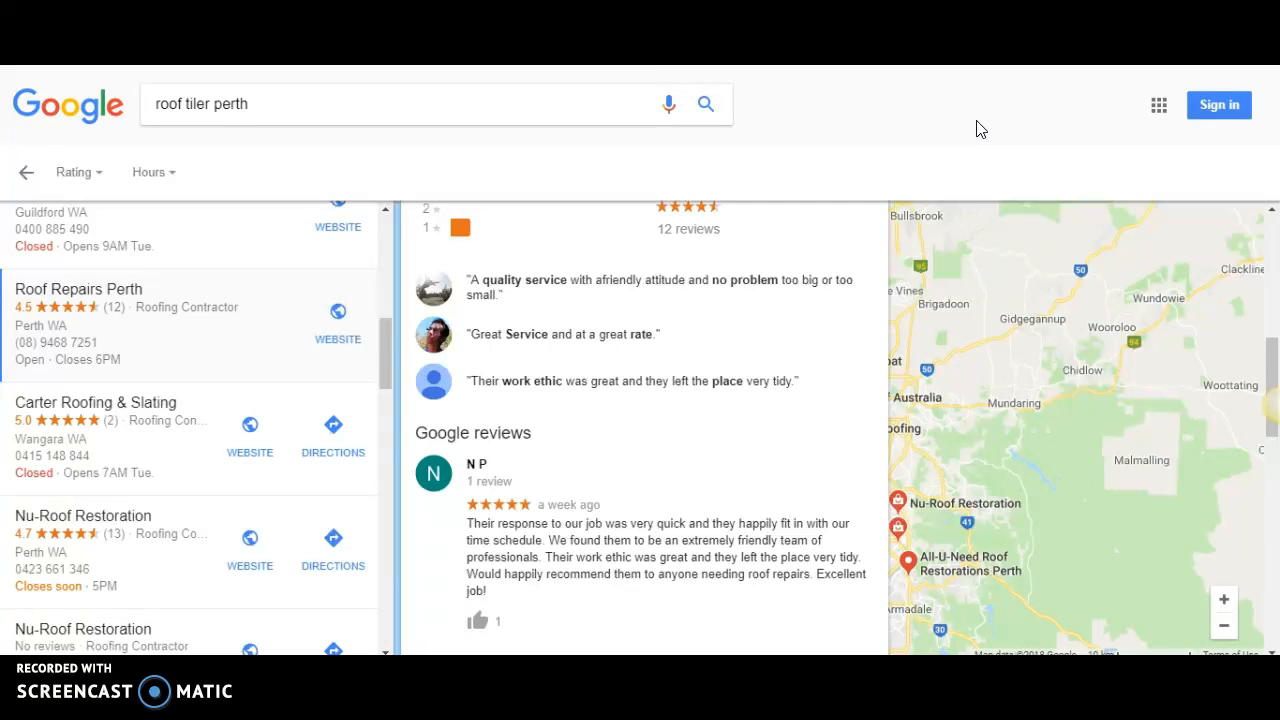
left_click(976, 121)
left_click(921, 122)
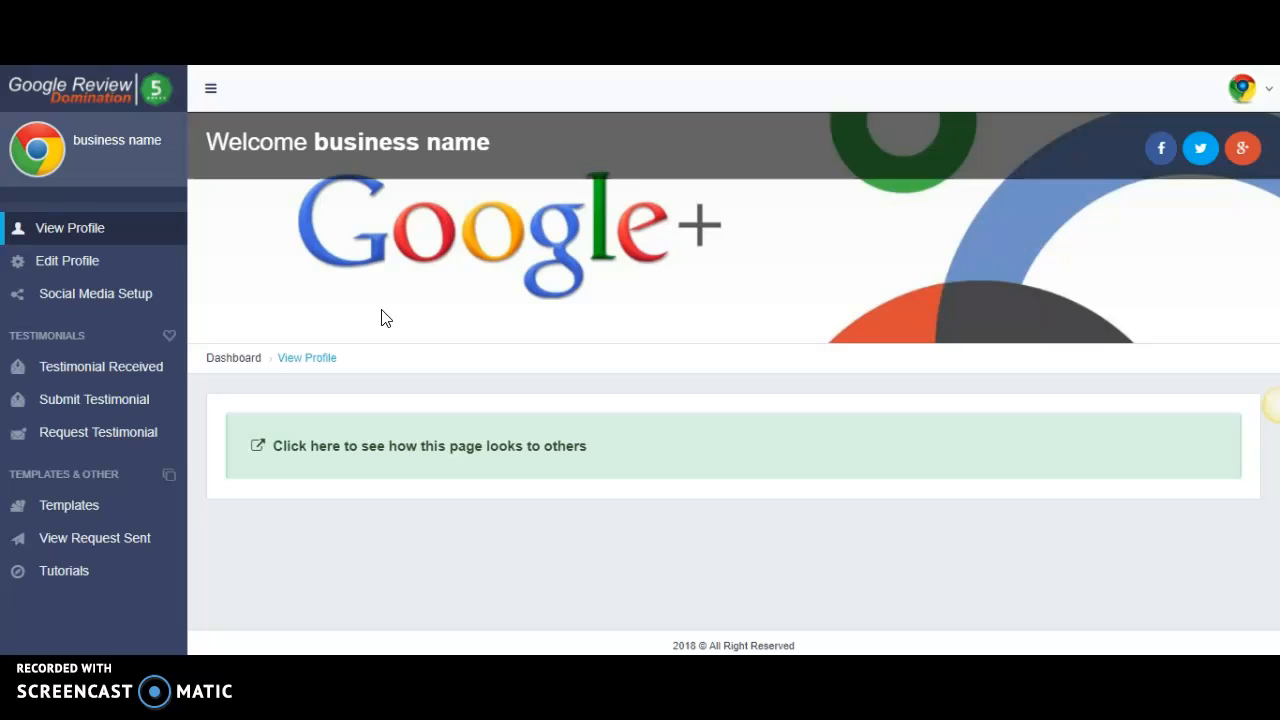
left_click(292, 268)
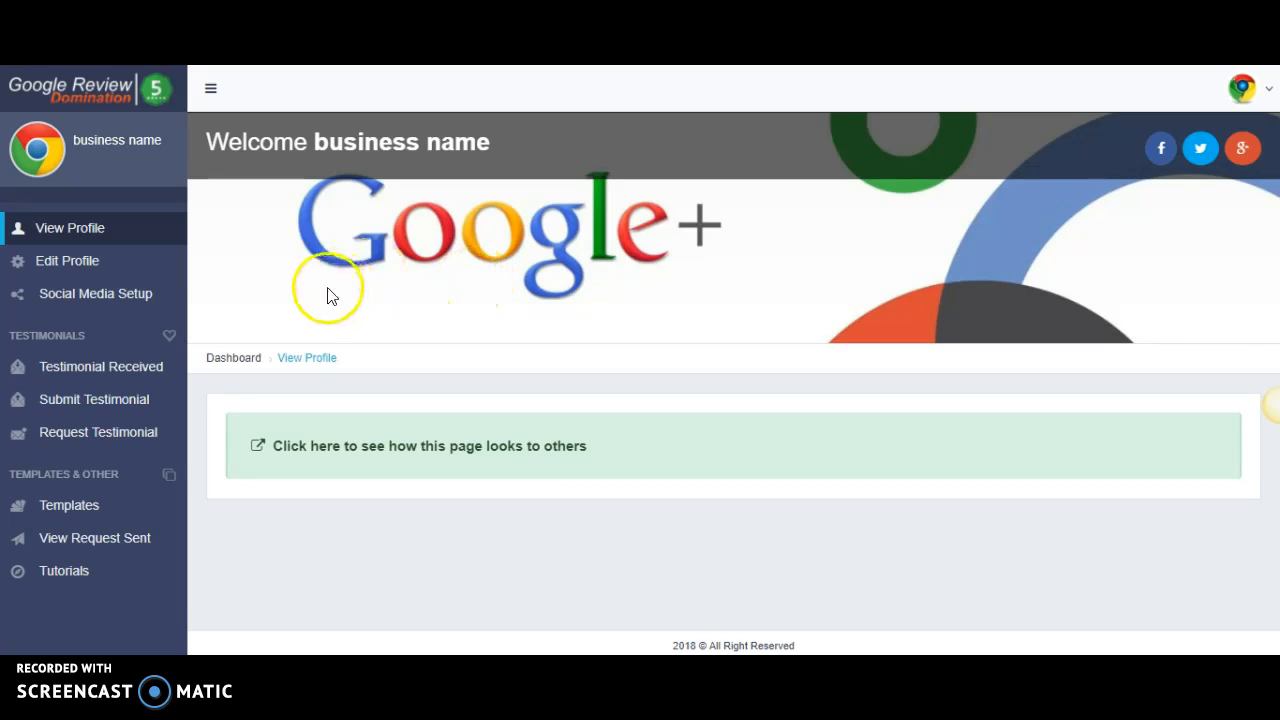
left_click(90, 262)
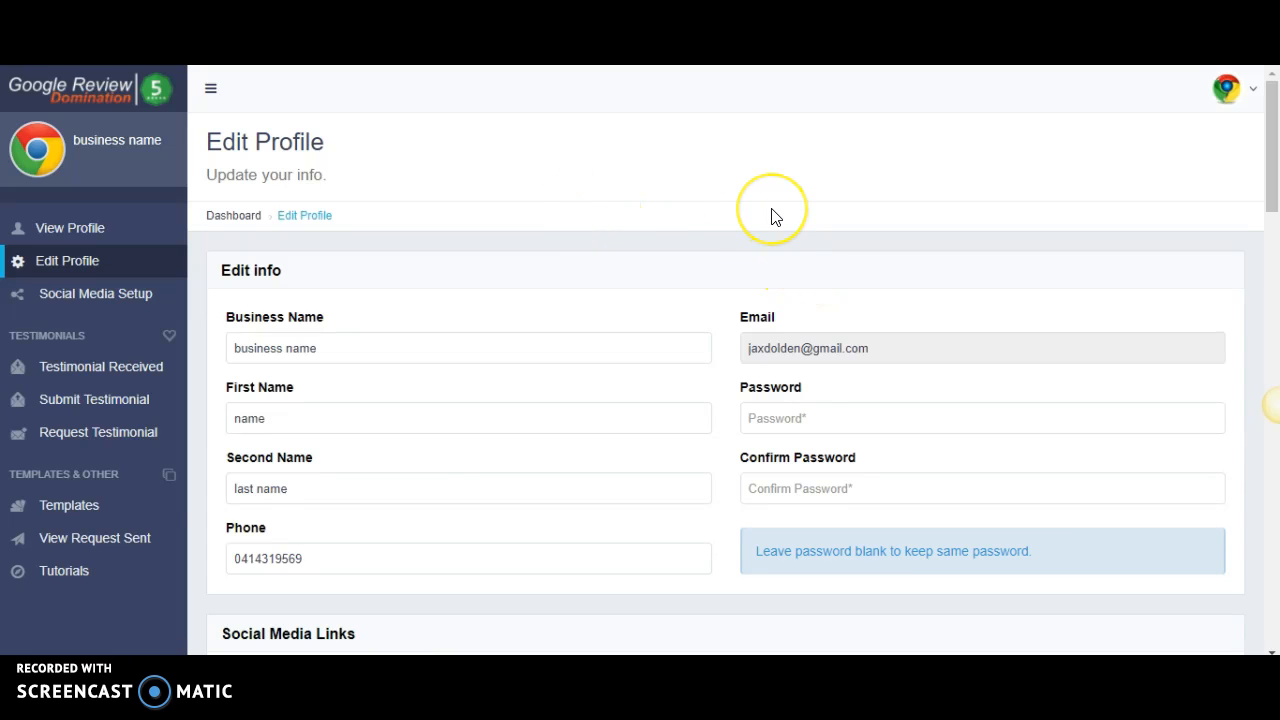
scroll(771, 208, "down", 2)
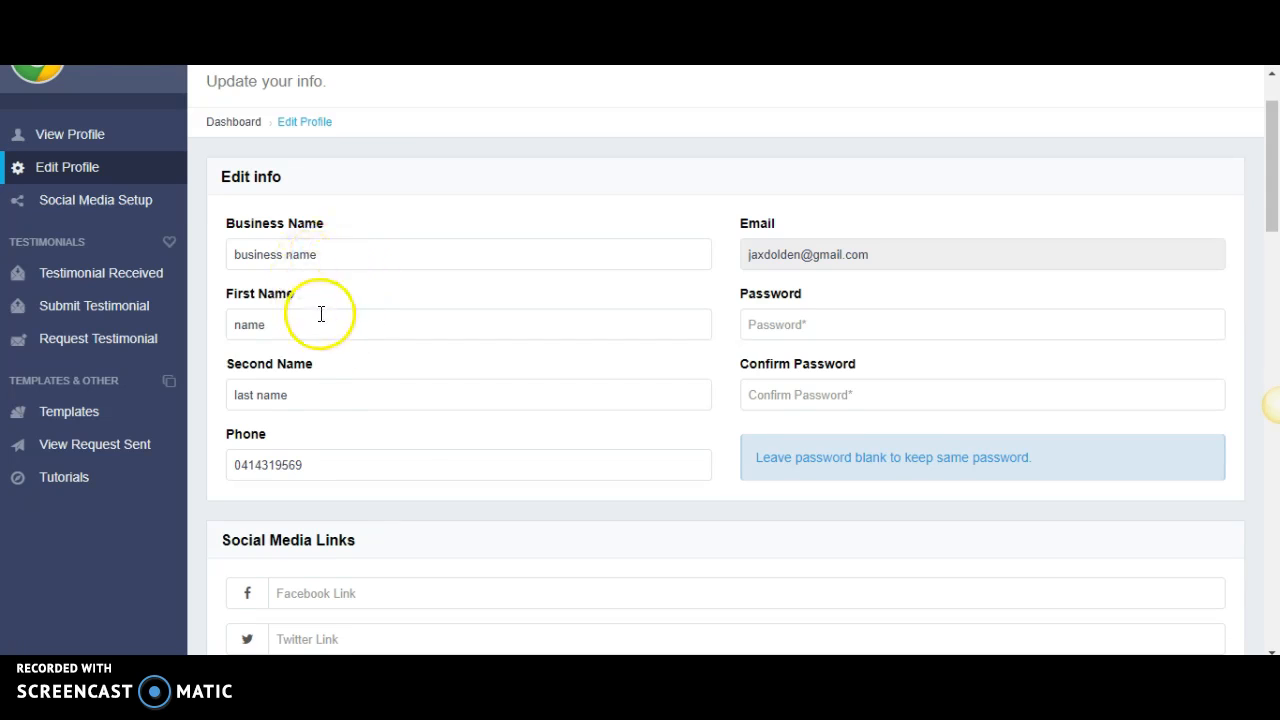
scroll(455, 475, "up", 2)
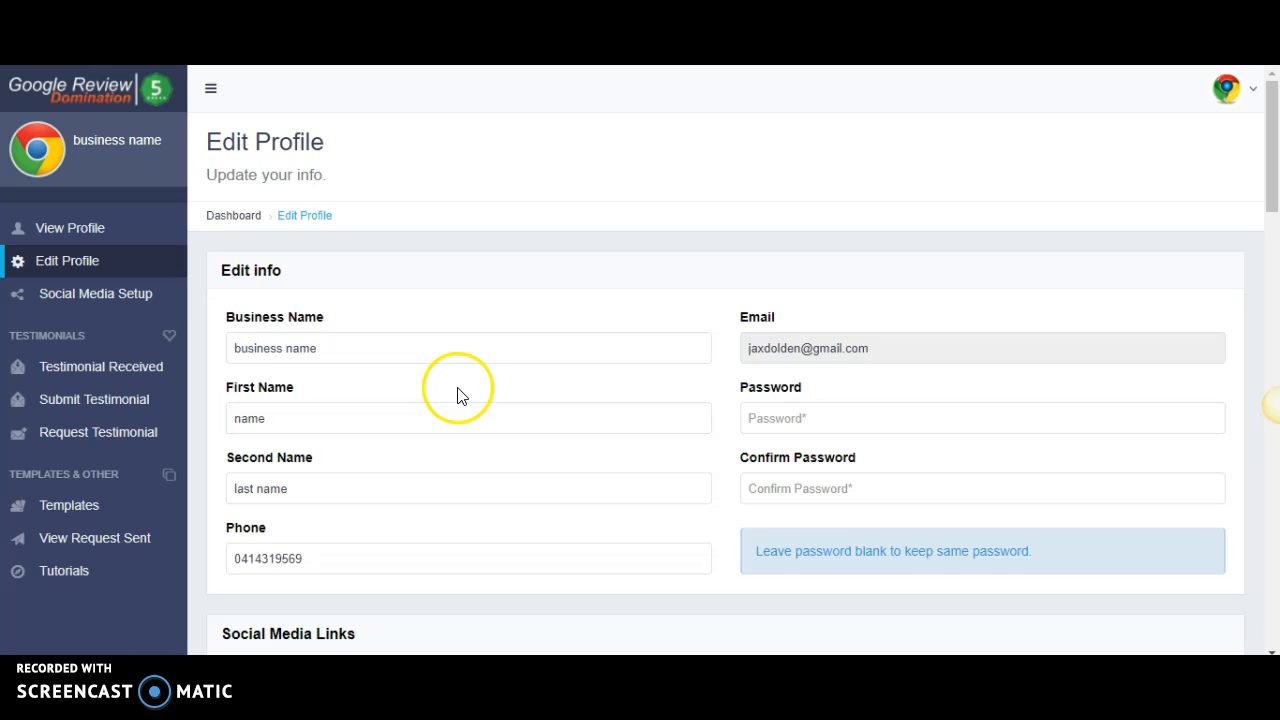
scroll(485, 395, "down", 3)
scroll(485, 395, "down", 2)
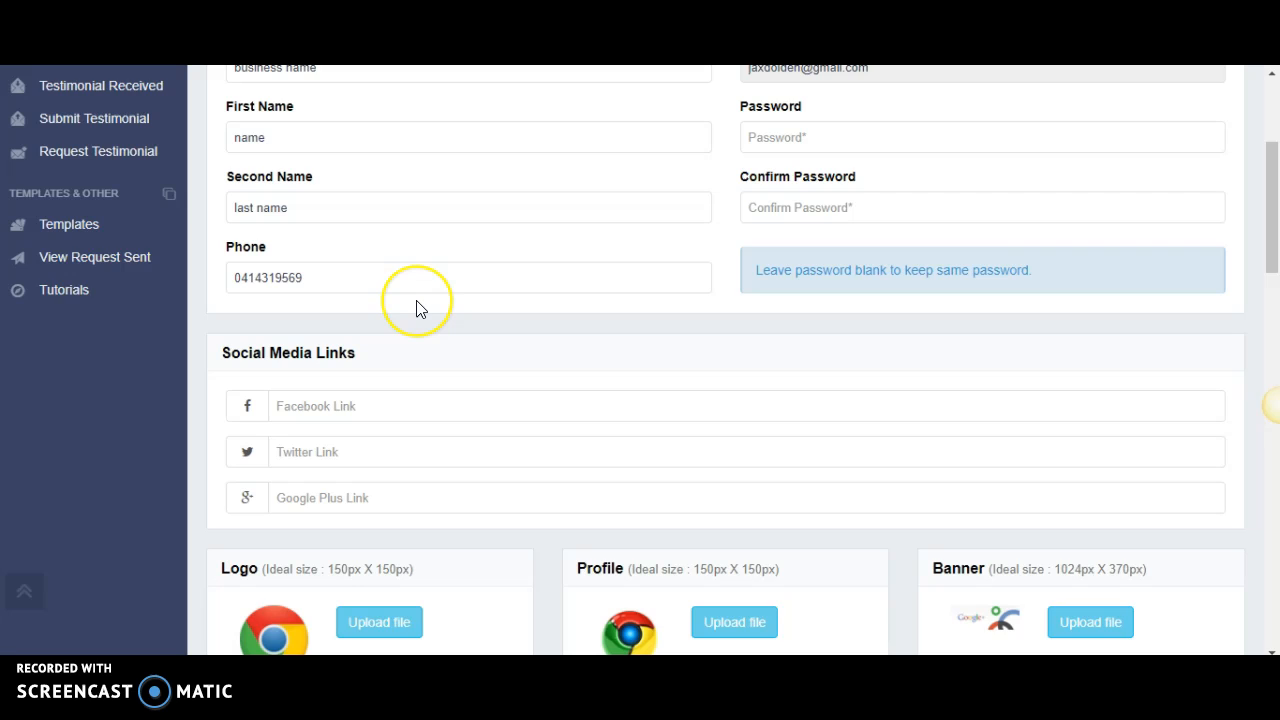
scroll(420, 308, "down", 1)
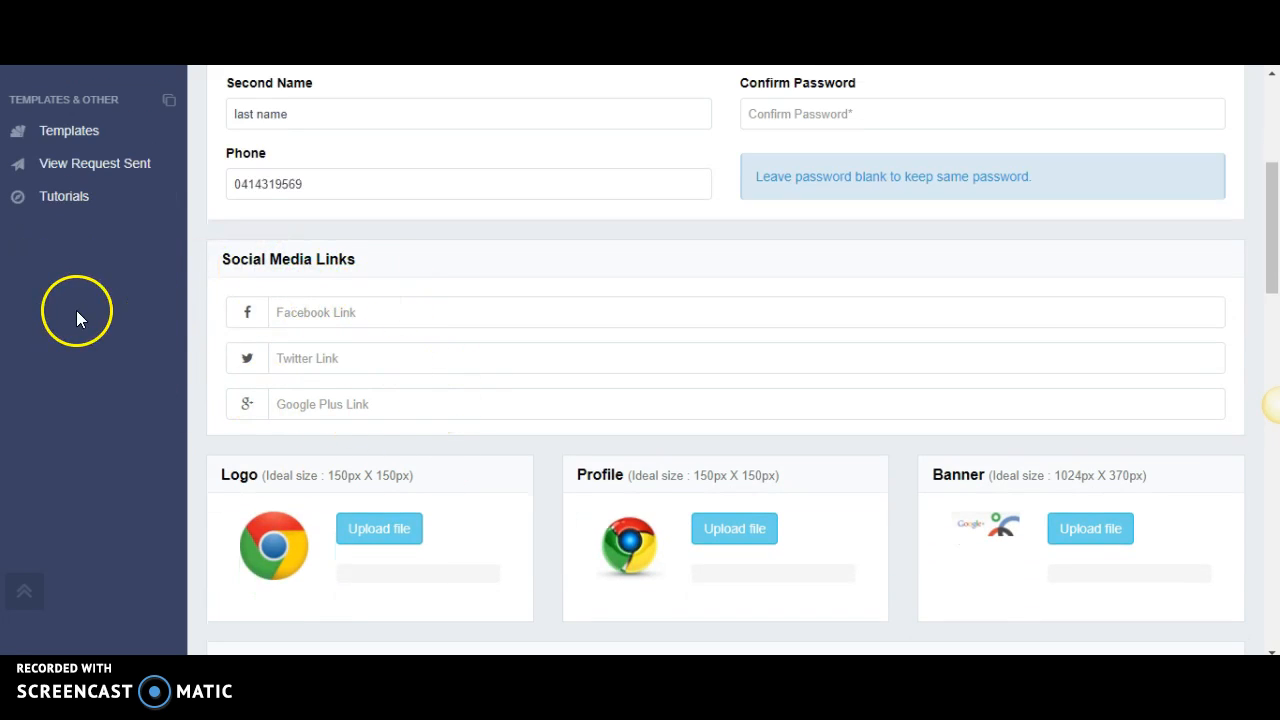
scroll(82, 318, "down", 3)
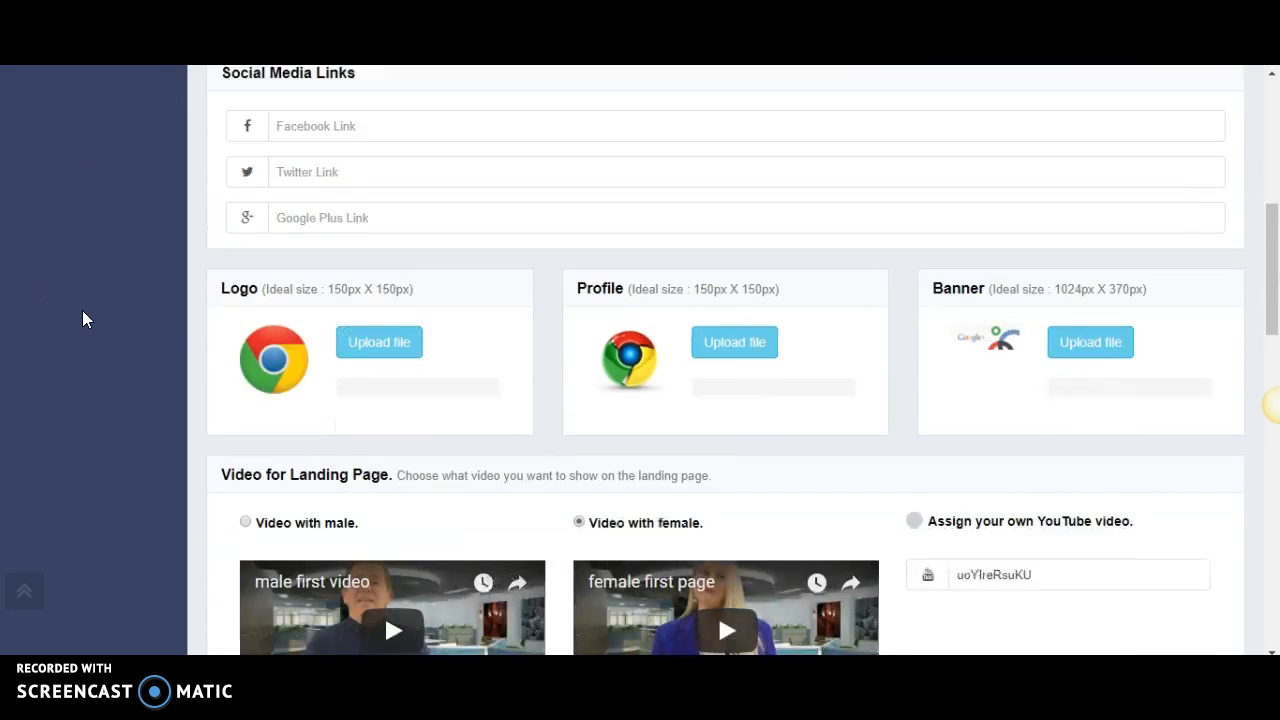
scroll(82, 318, "down", 1)
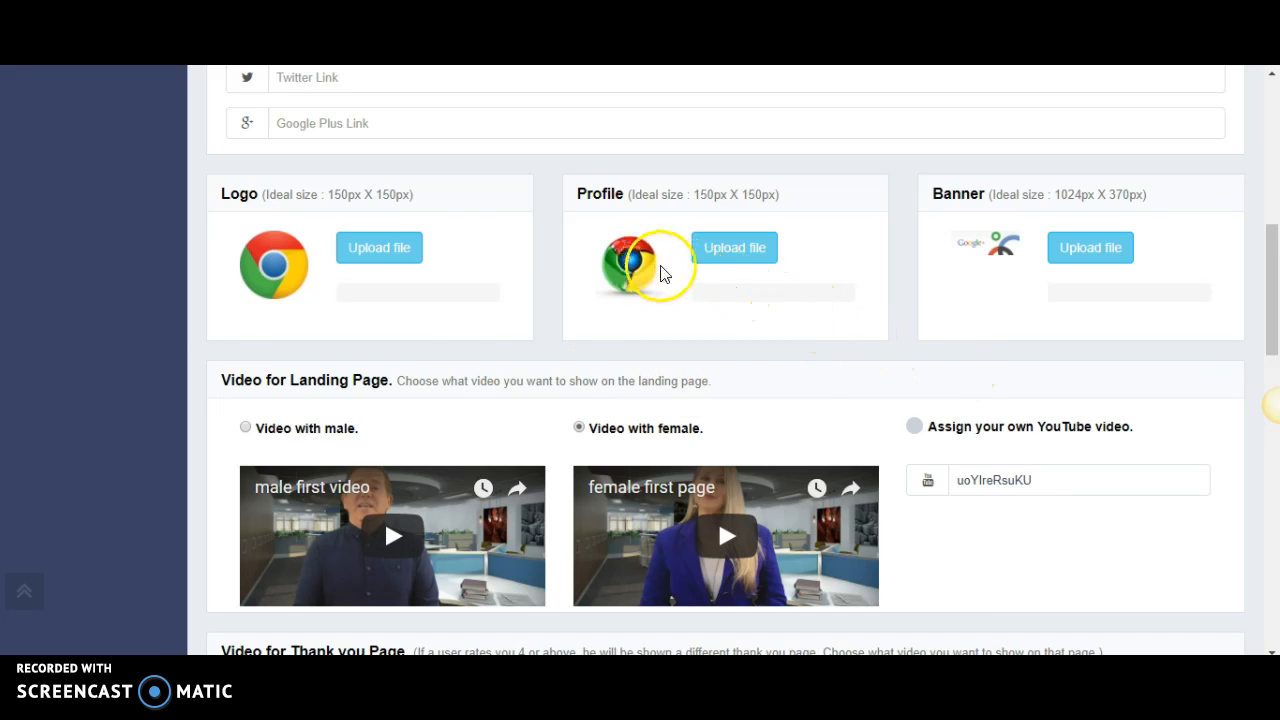
scroll(71, 323, "down", 2)
scroll(71, 323, "down", 3)
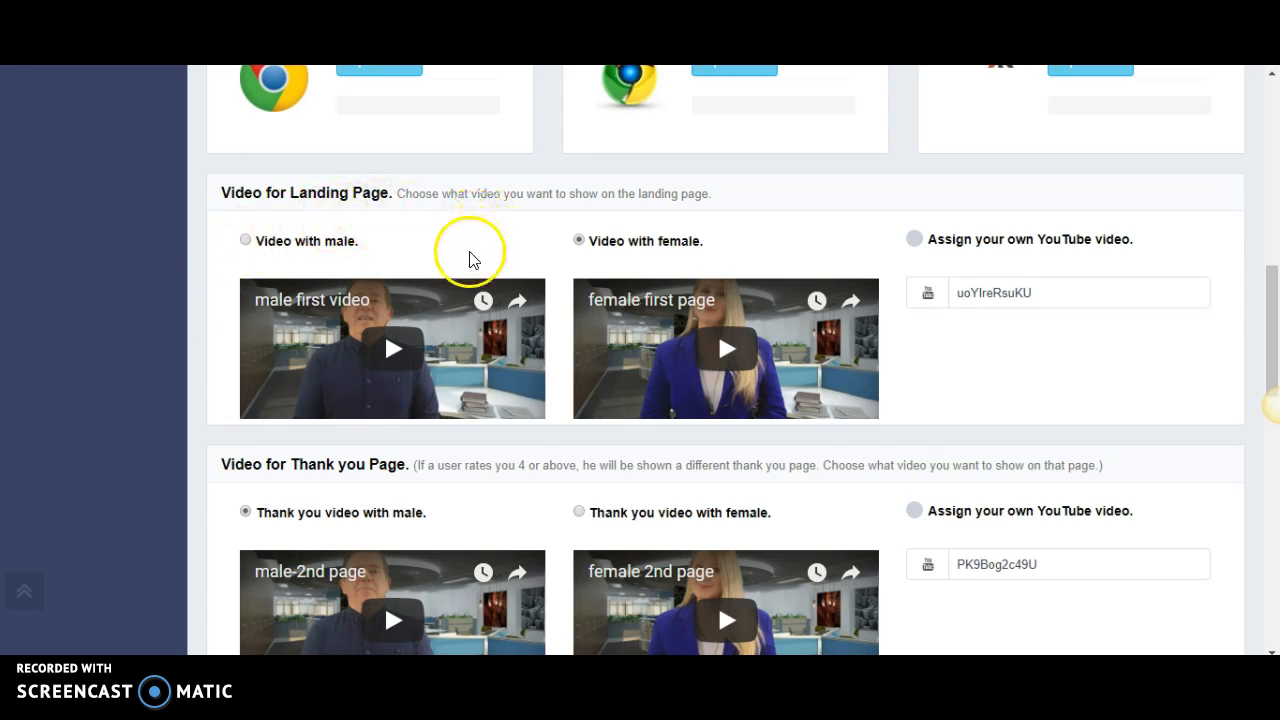
scroll(470, 255, "down", 1)
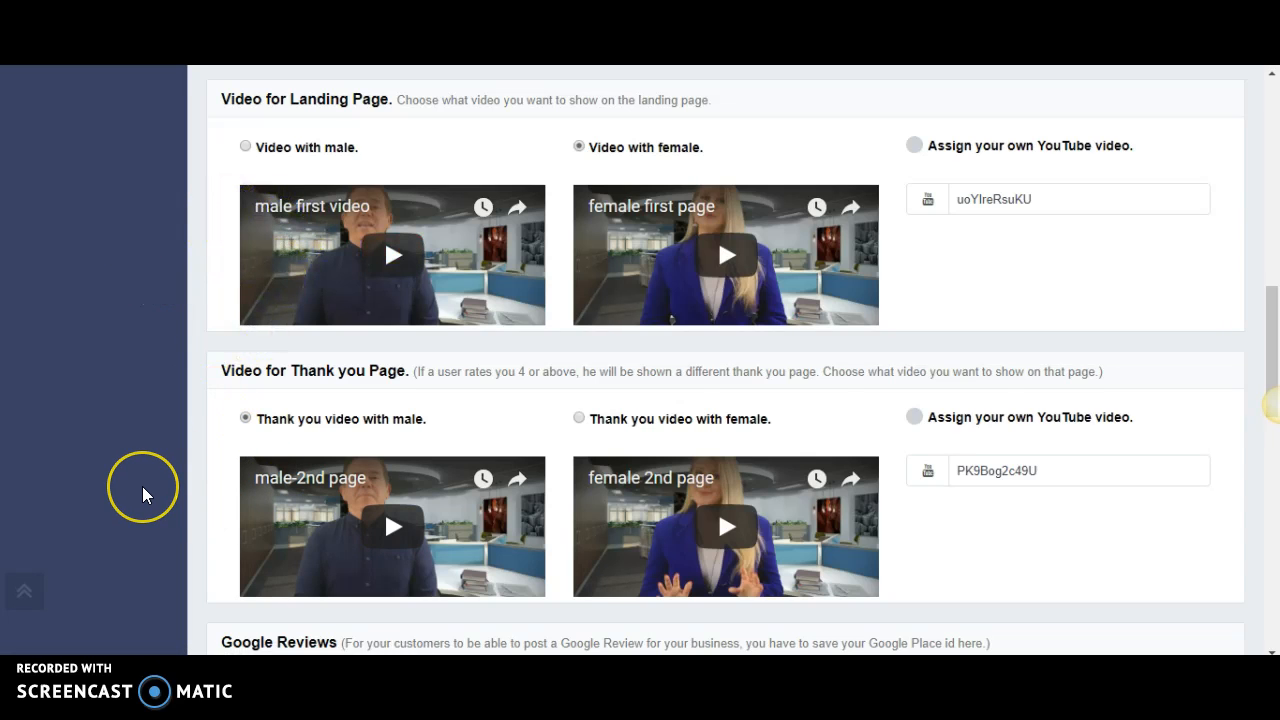
scroll(143, 494, "down", 1)
scroll(142, 486, "up", 1)
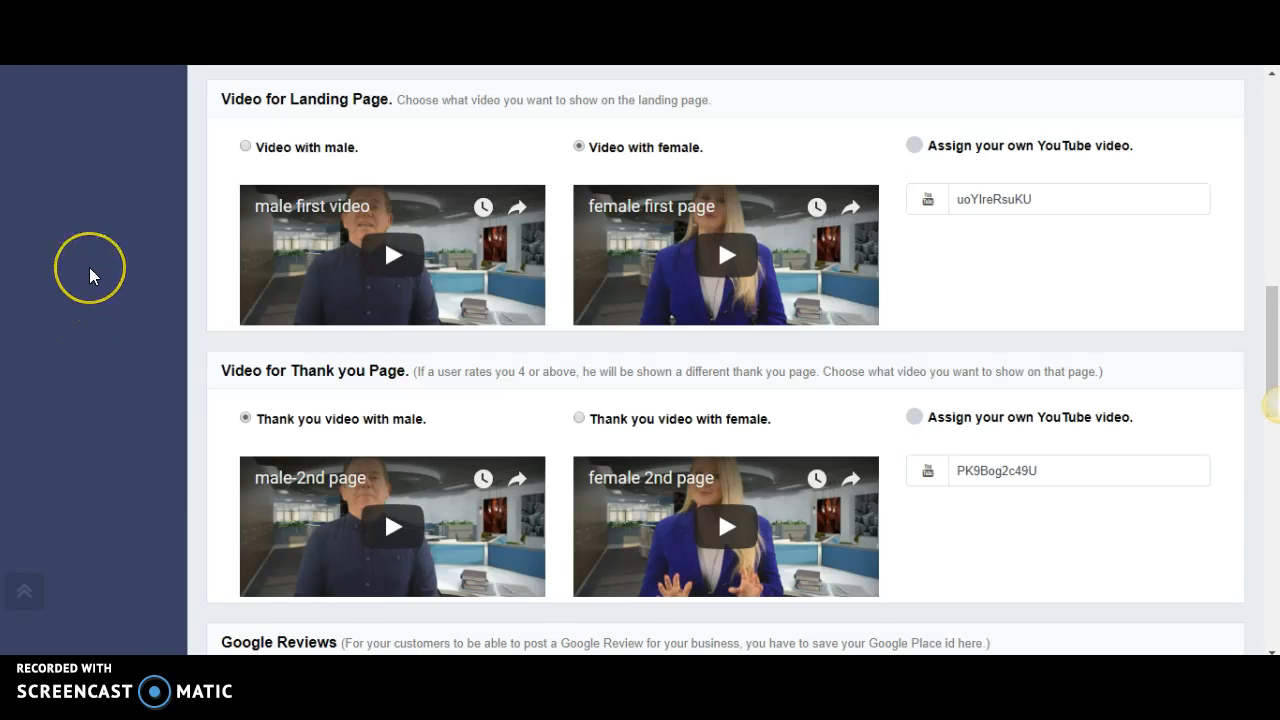
scroll(89, 267, "down", 2)
scroll(89, 267, "down", 2)
scroll(89, 267, "up", 1)
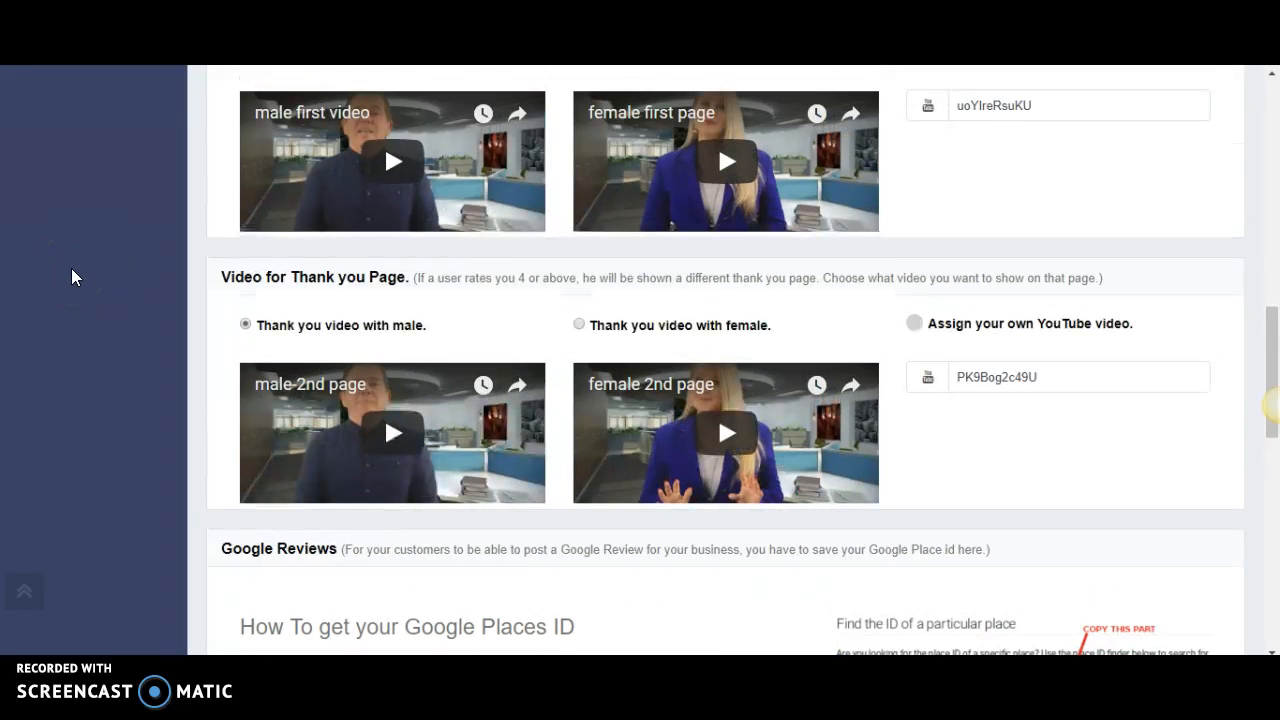
scroll(106, 332, "down", 1)
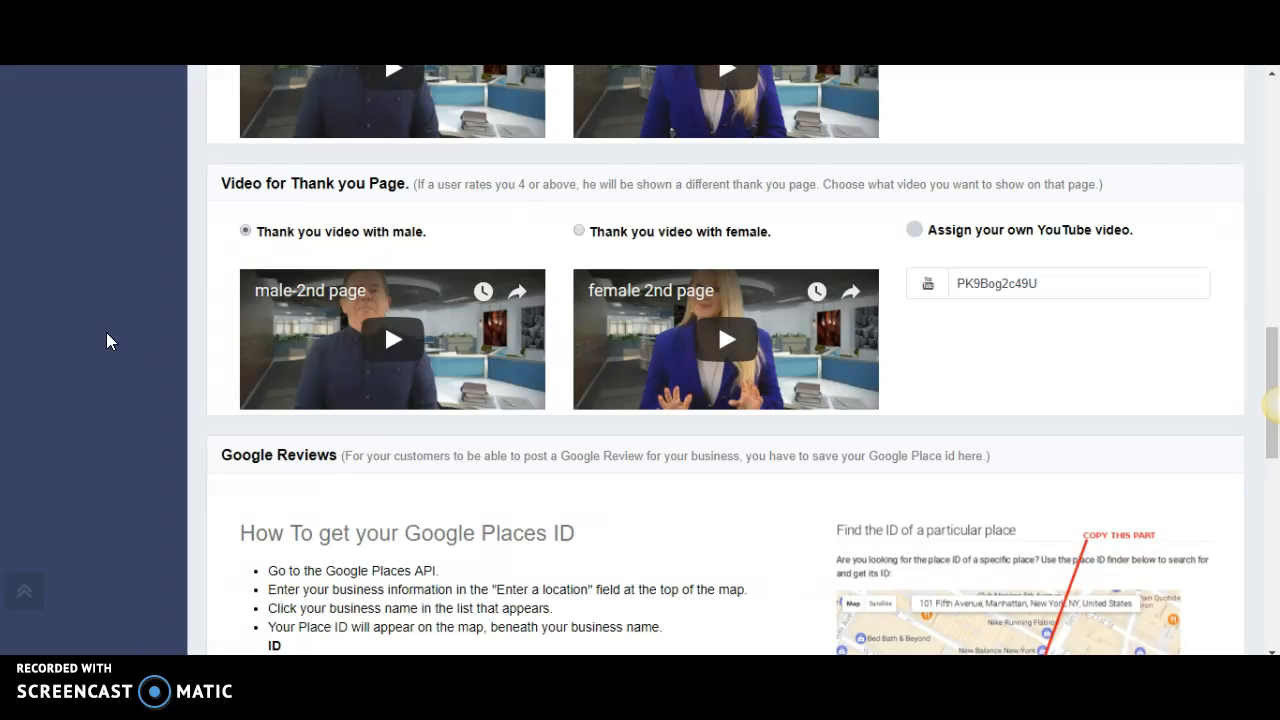
scroll(270, 290, "up", 1)
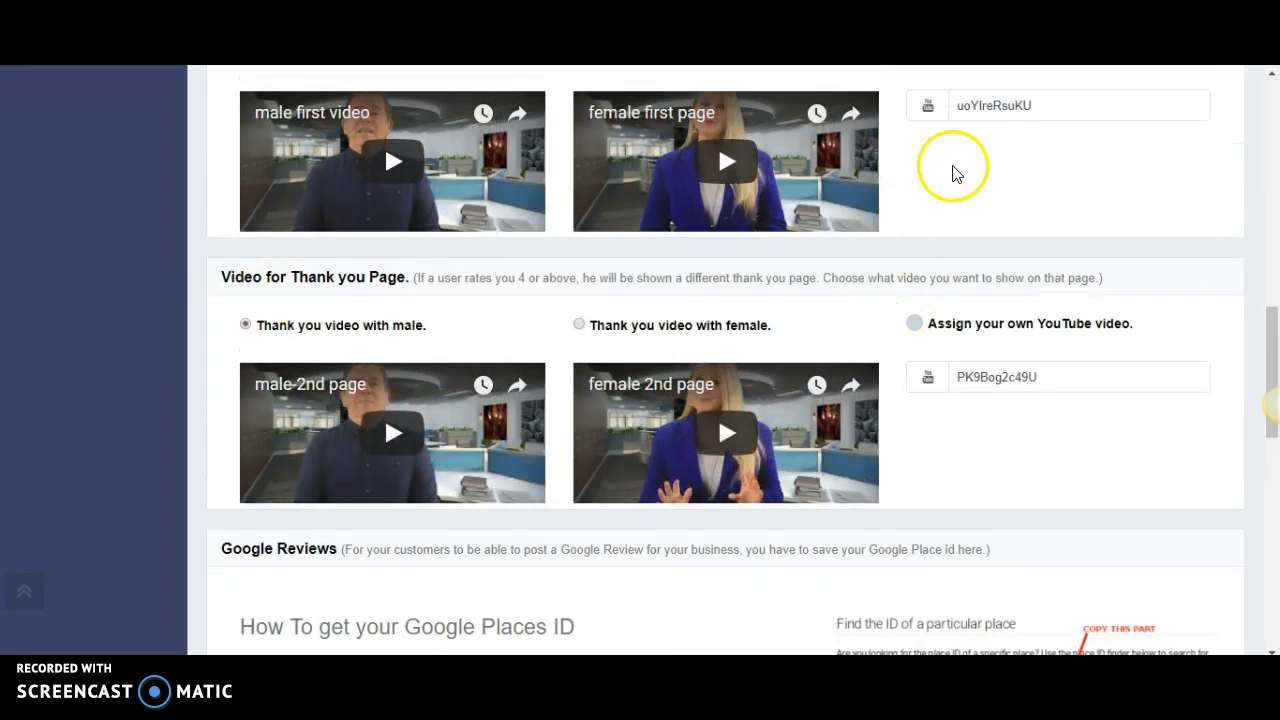
scroll(1055, 406, "up", 1)
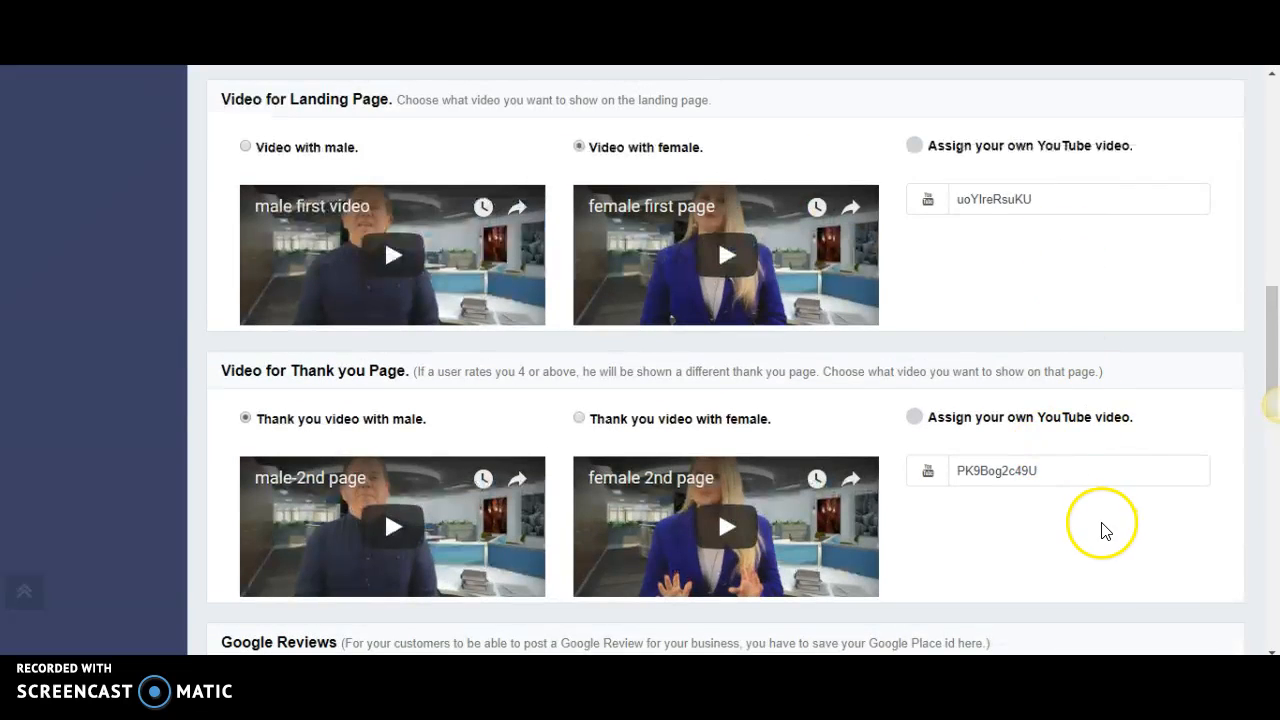
scroll(90, 316, "down", 1)
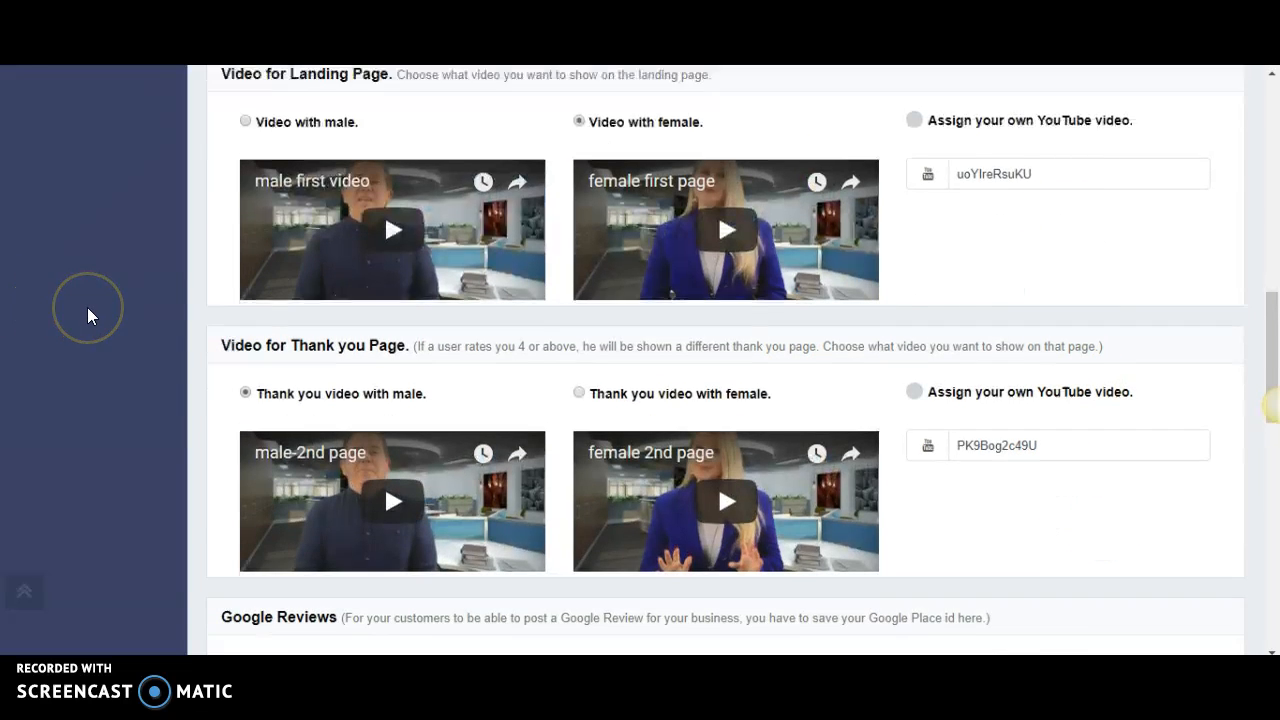
scroll(87, 316, "down", 3)
scroll(87, 316, "down", 1)
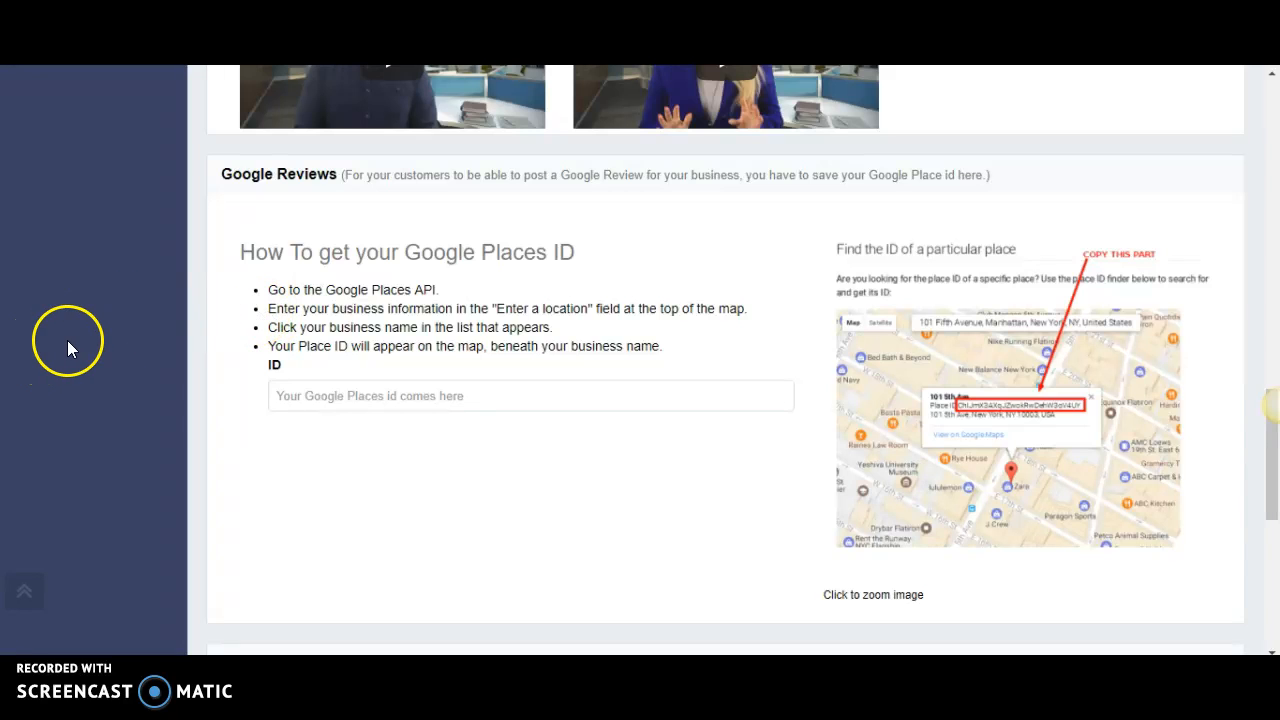
left_click(315, 396)
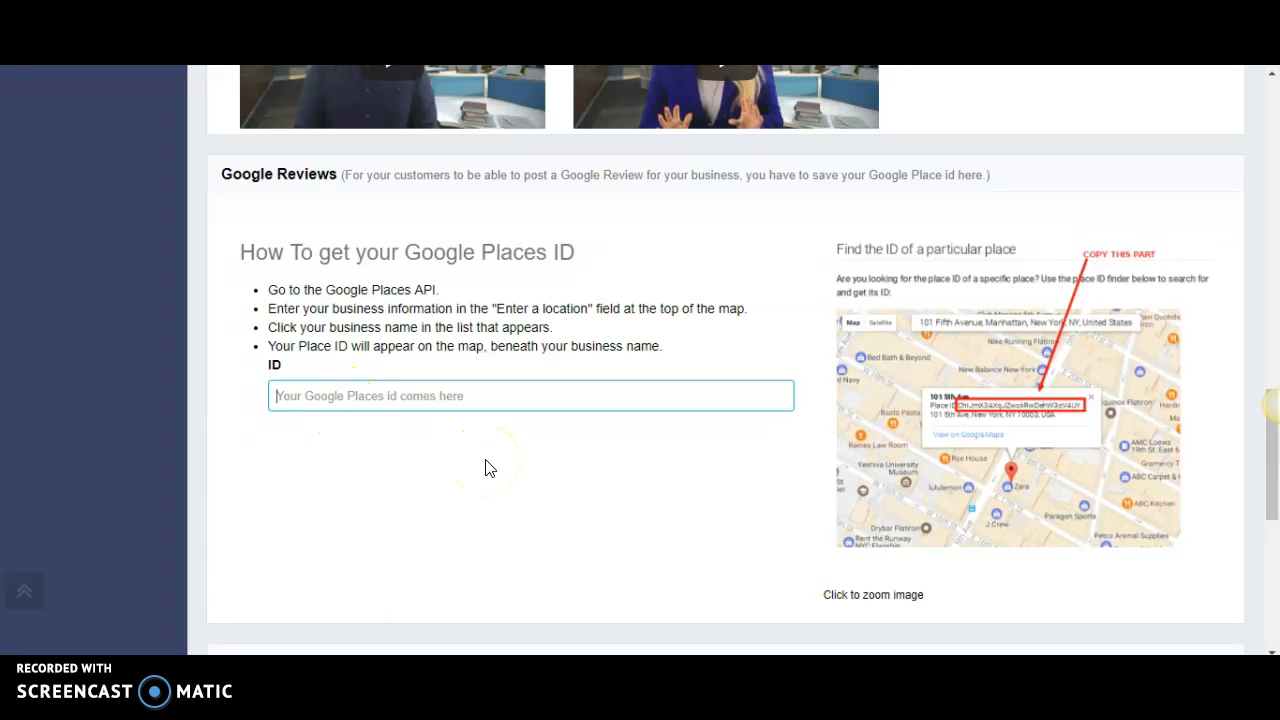
scroll(490, 467, "up", 5)
scroll(350, 450, "up", 5)
scroll(320, 455, "up", 5)
scroll(307, 459, "up", 5)
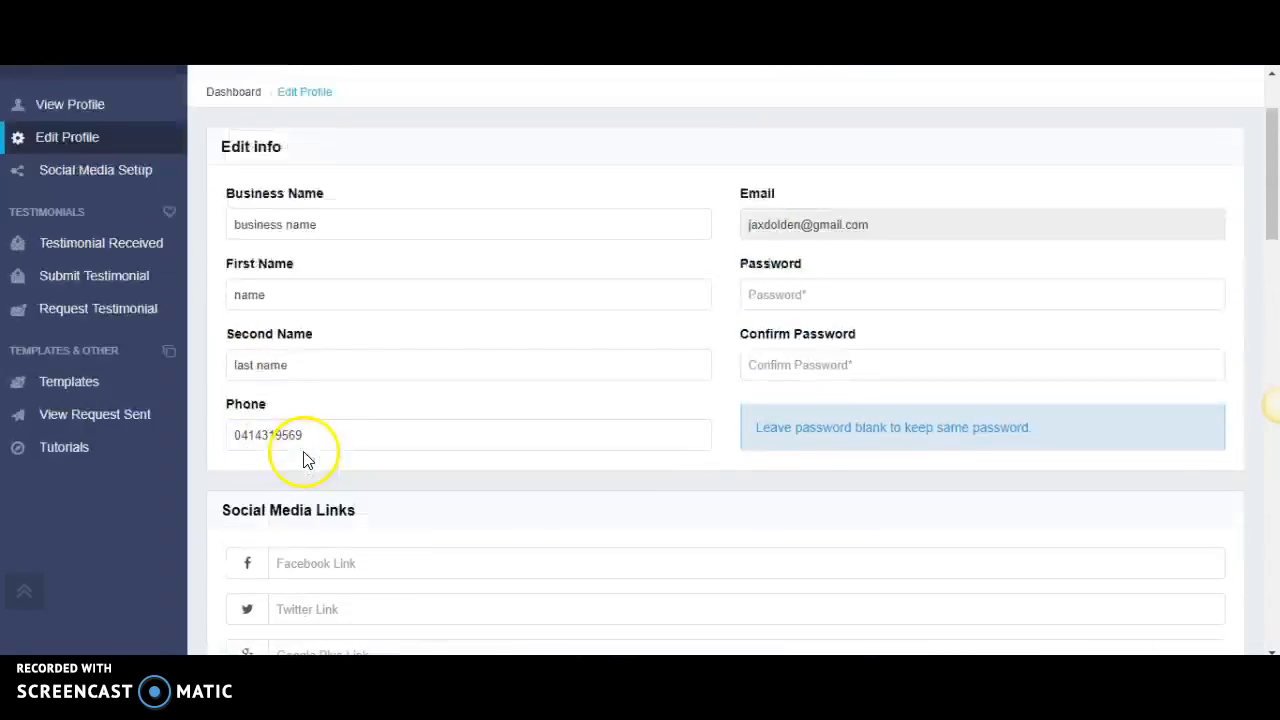
scroll(307, 459, "up", 1)
scroll(190, 430, "down", 2)
scroll(440, 437, "down", 5)
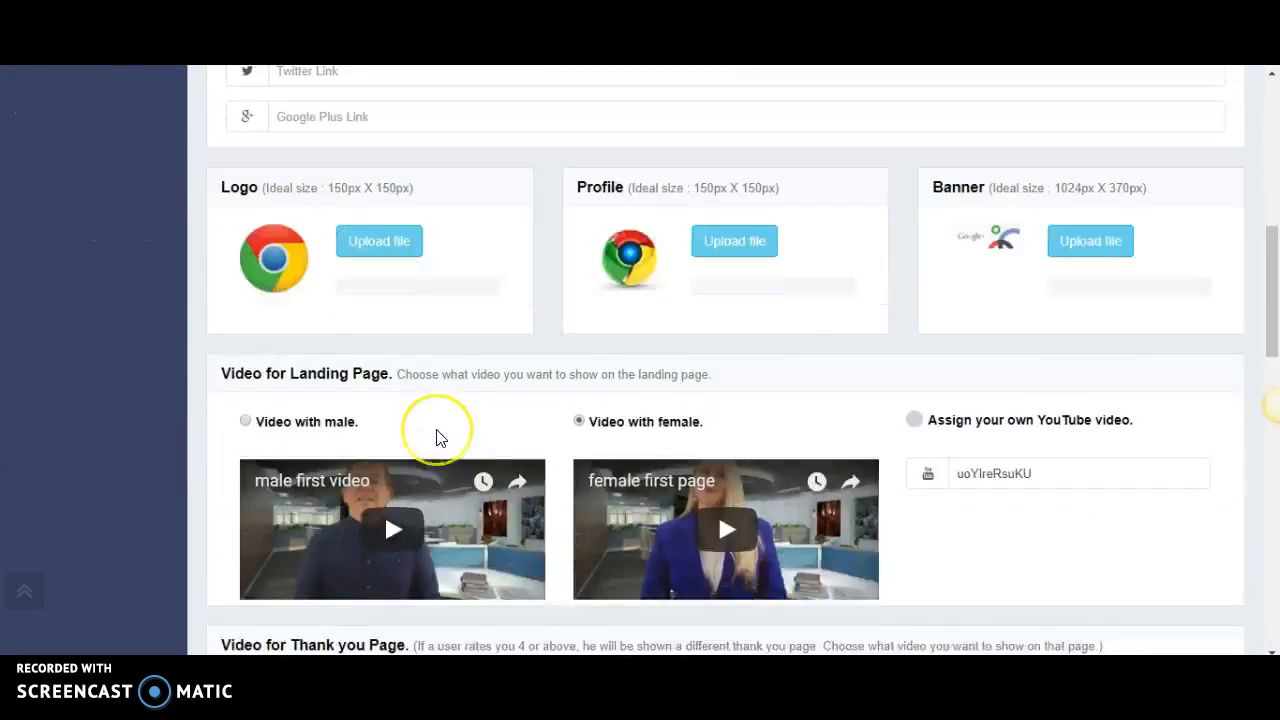
scroll(440, 437, "down", 4)
scroll(440, 430, "down", 3)
scroll(440, 430, "down", 4)
scroll(460, 435, "down", 2)
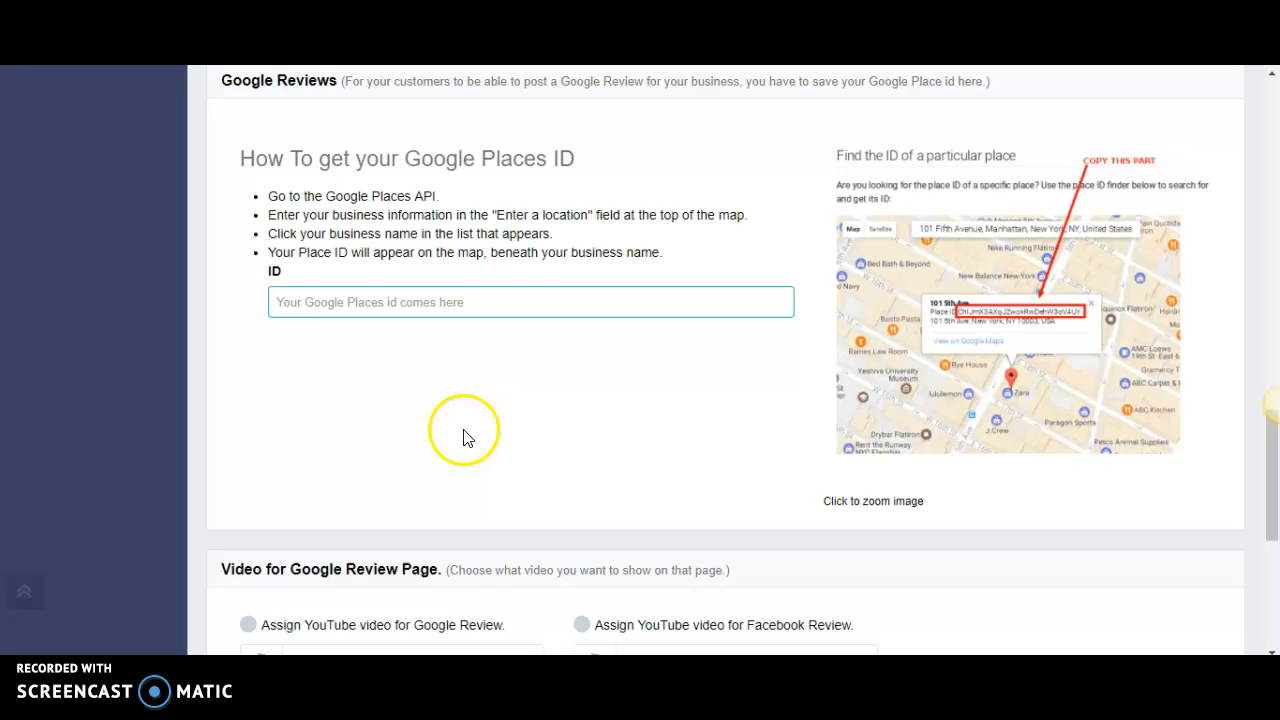
scroll(465, 437, "down", 2)
scroll(475, 435, "up", 2)
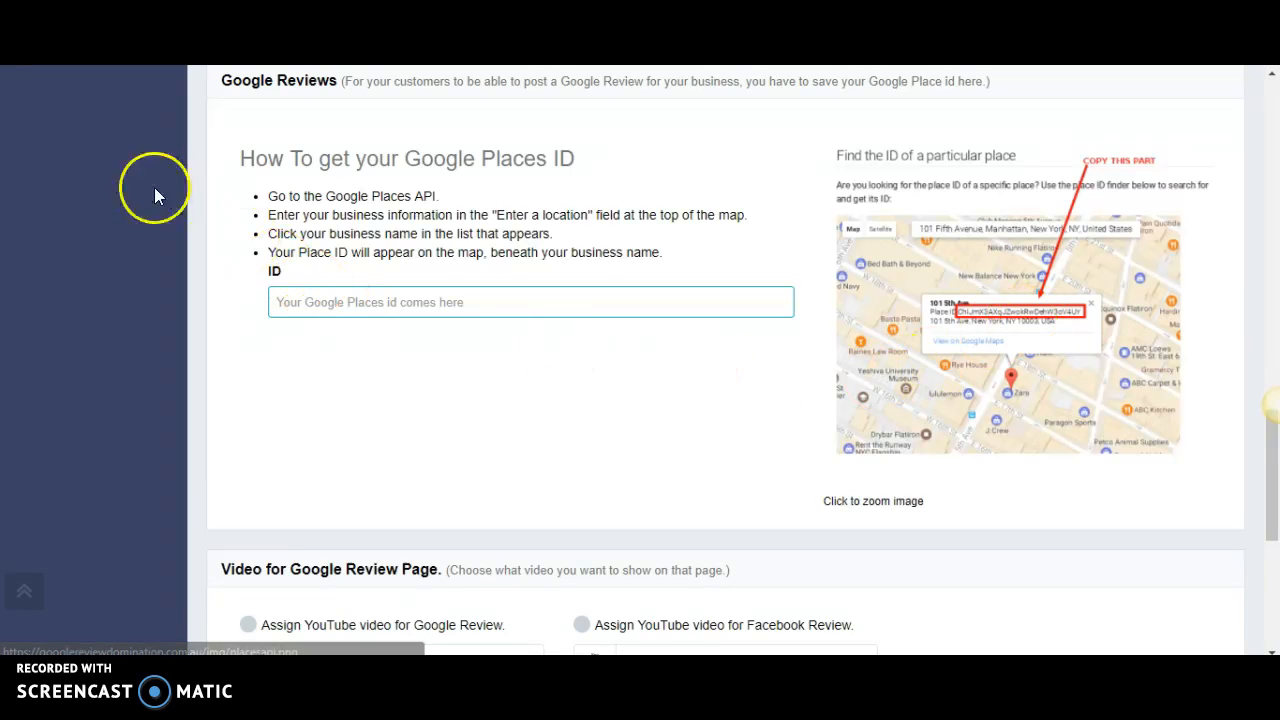
scroll(95, 246, "up", 2)
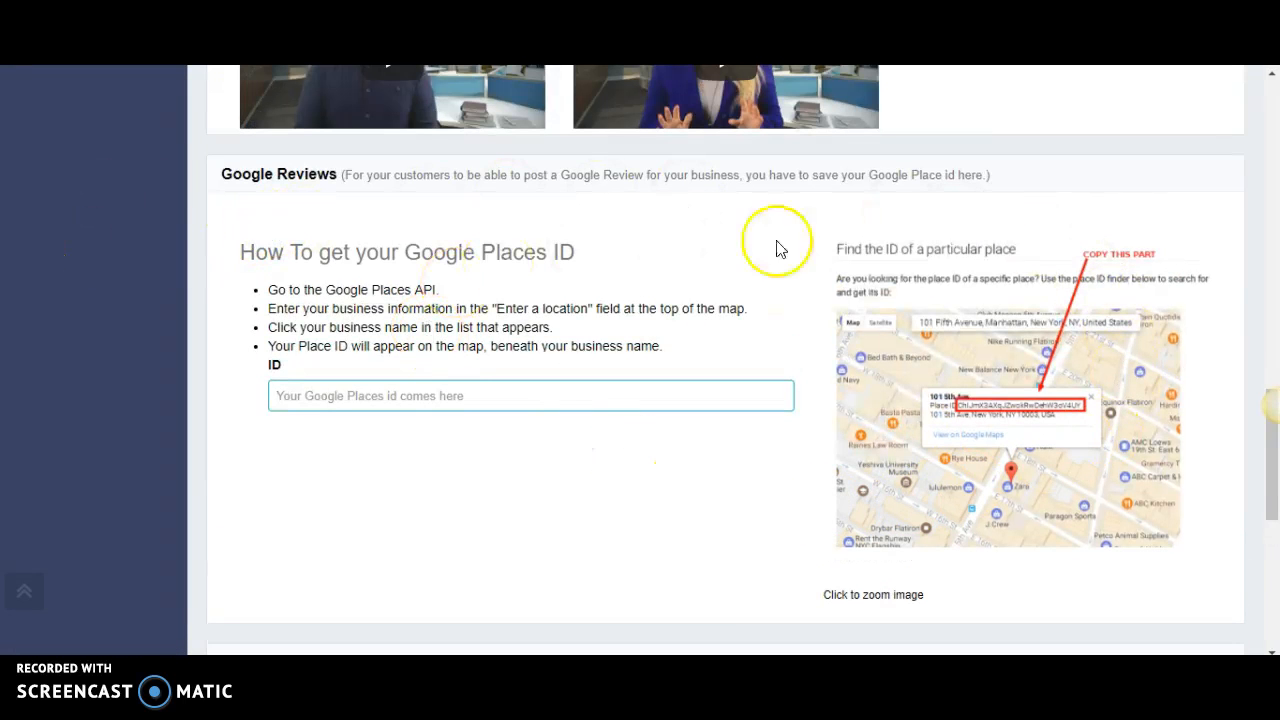
scroll(78, 325, "down", 2)
scroll(78, 325, "down", 2)
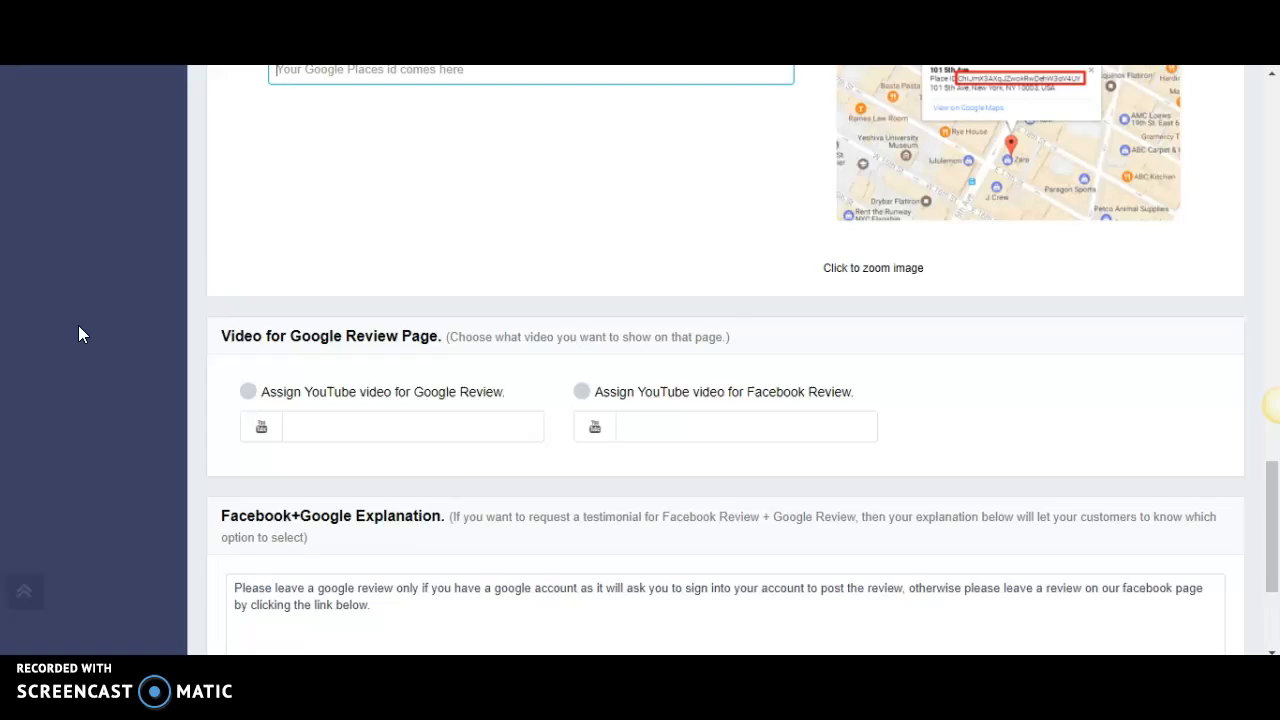
scroll(78, 325, "down", 2)
scroll(78, 325, "down", 1)
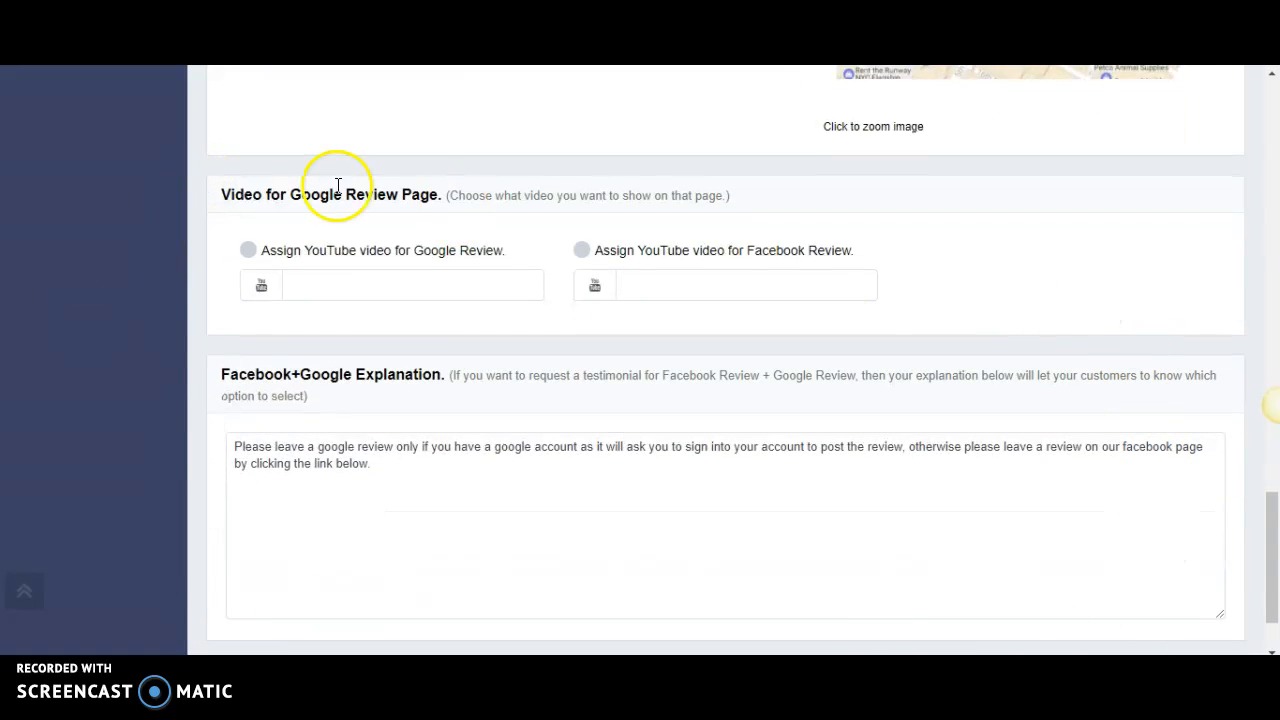
scroll(170, 452, "up", 3)
scroll(170, 452, "up", 4)
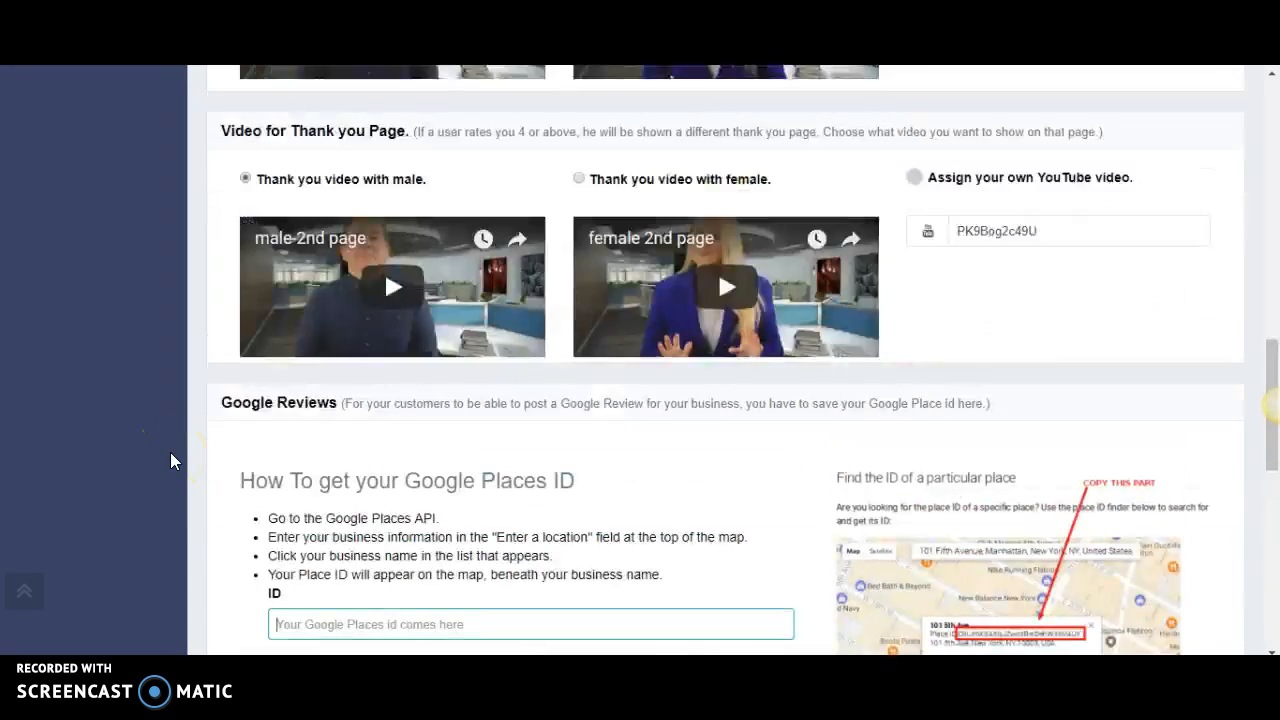
scroll(170, 452, "up", 3)
scroll(170, 452, "up", 3)
scroll(170, 452, "up", 3)
scroll(170, 452, "up", 2)
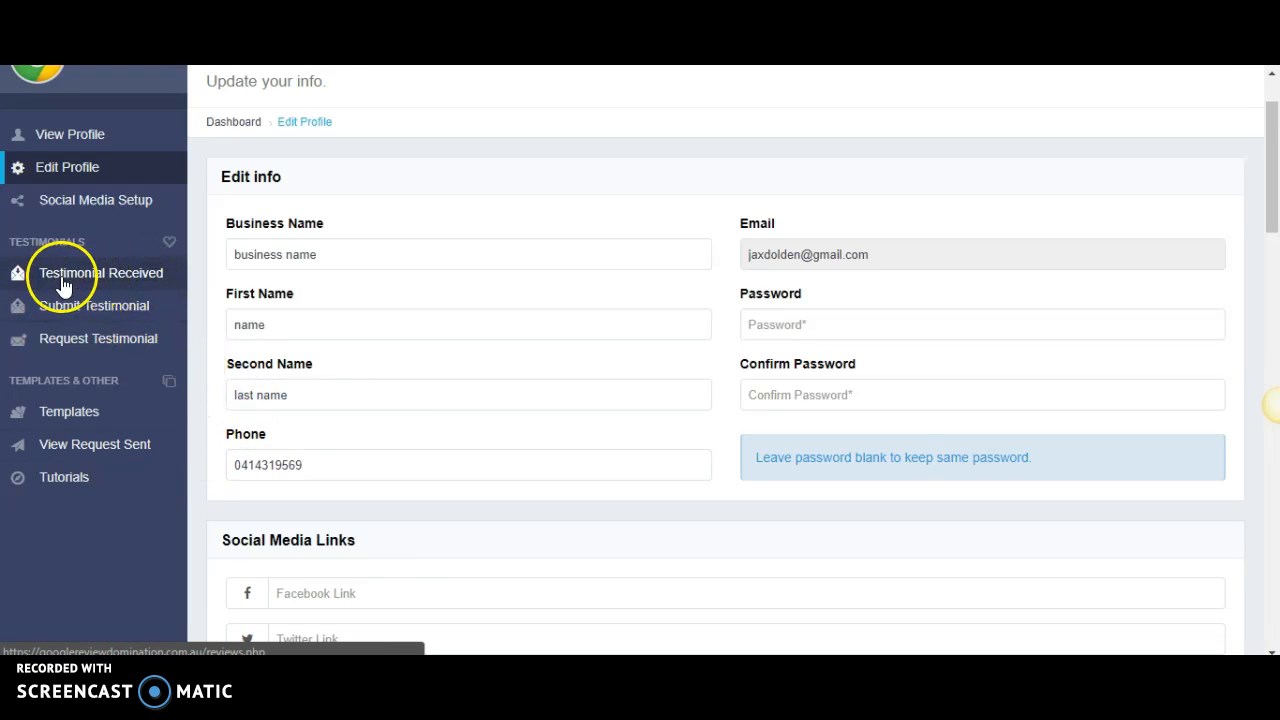
left_click(103, 278)
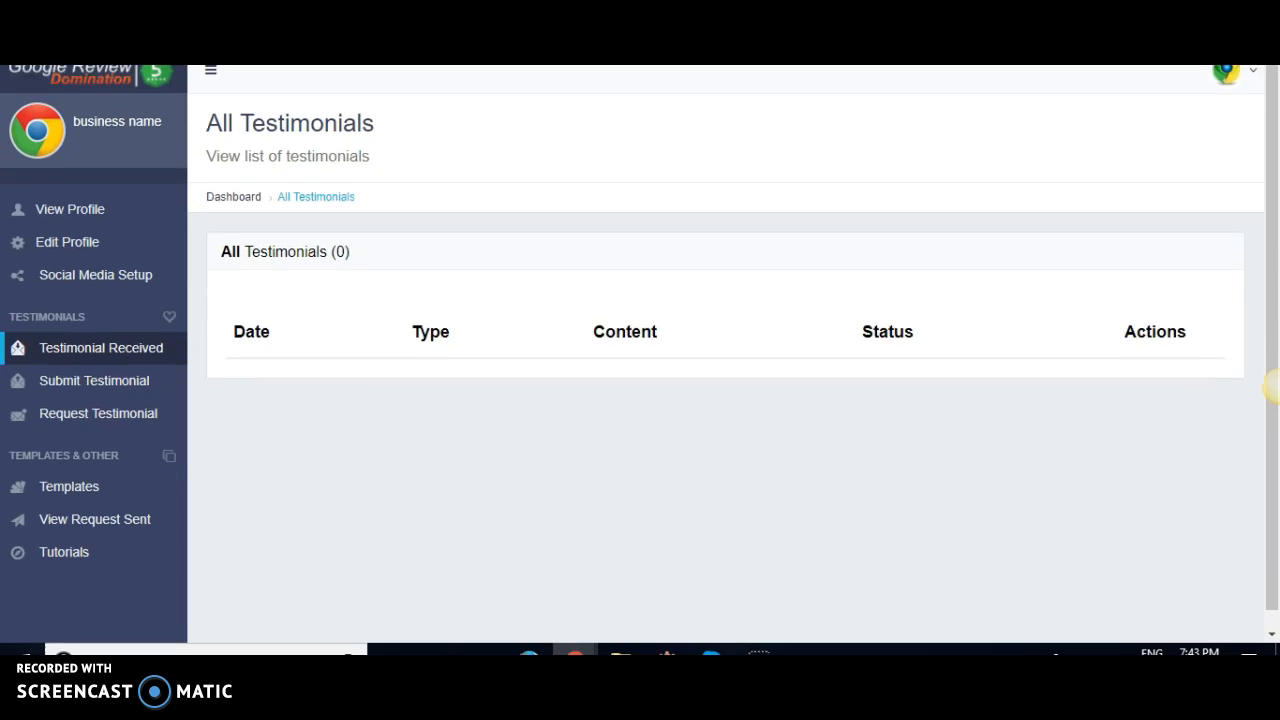
left_click(67, 216)
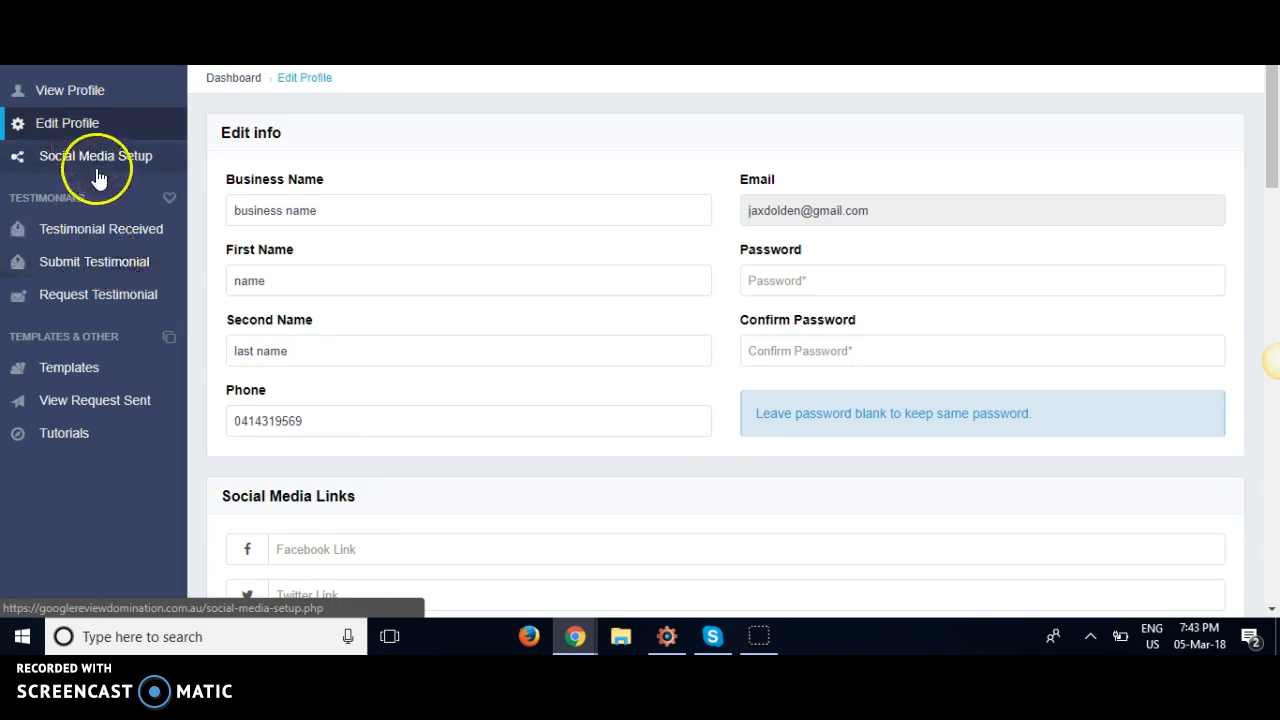
left_click(88, 262)
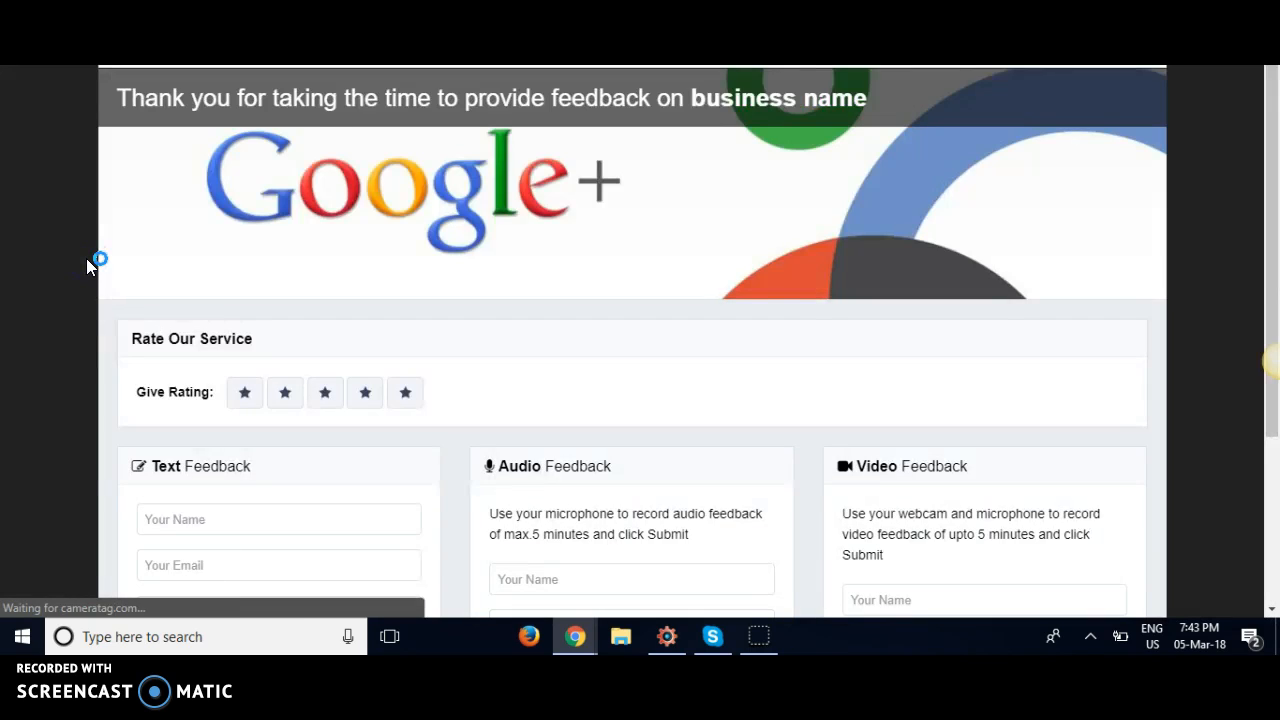
scroll(86, 258, "down", 2)
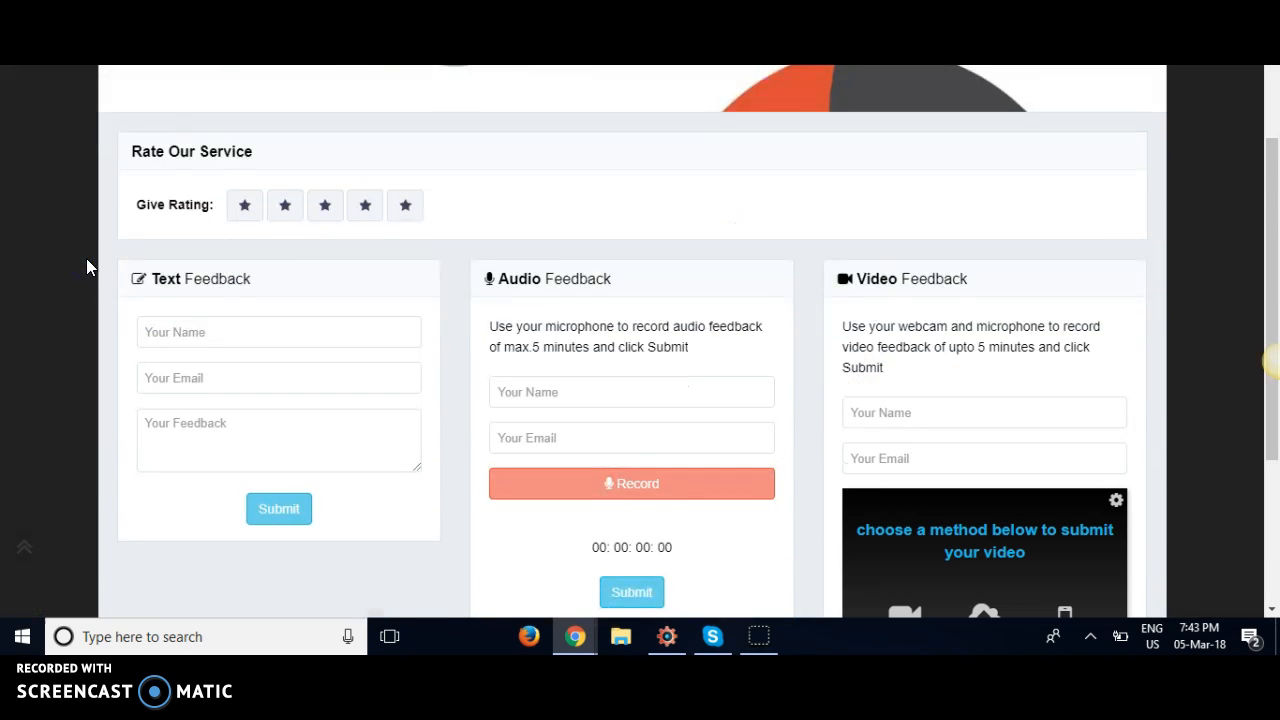
scroll(86, 258, "down", 1)
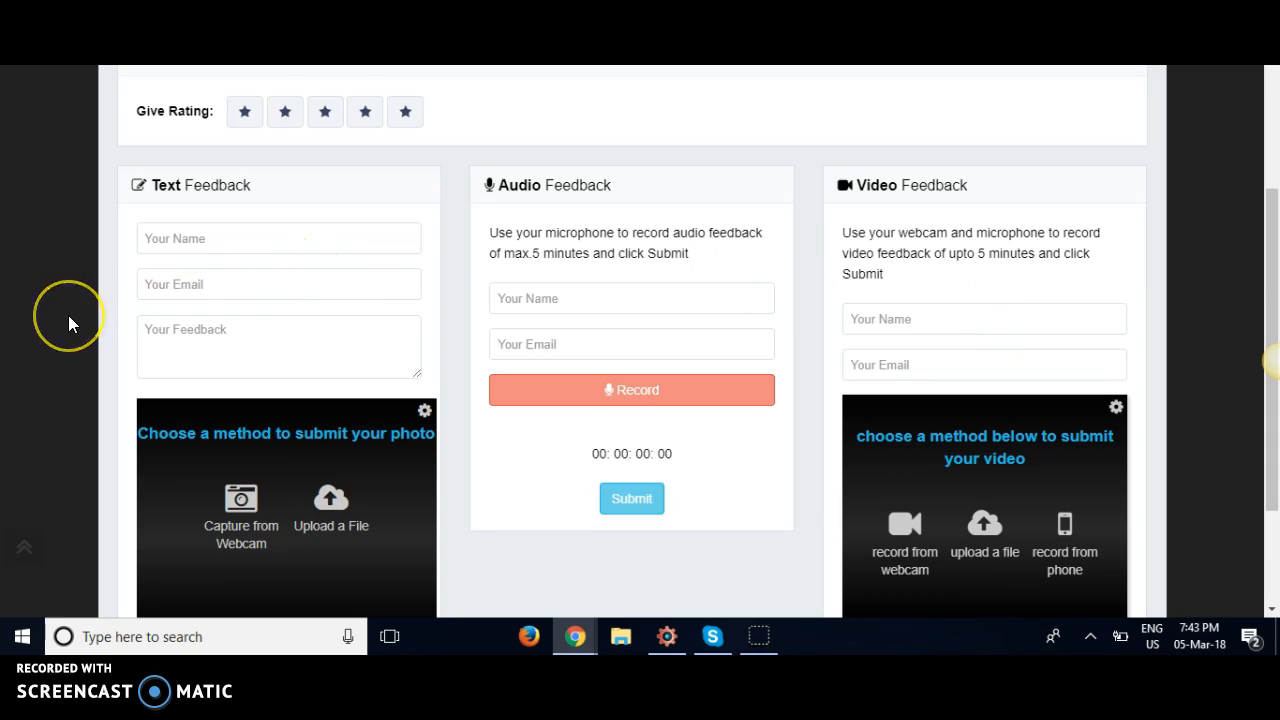
scroll(70, 323, "down", 2)
scroll(70, 323, "up", 2)
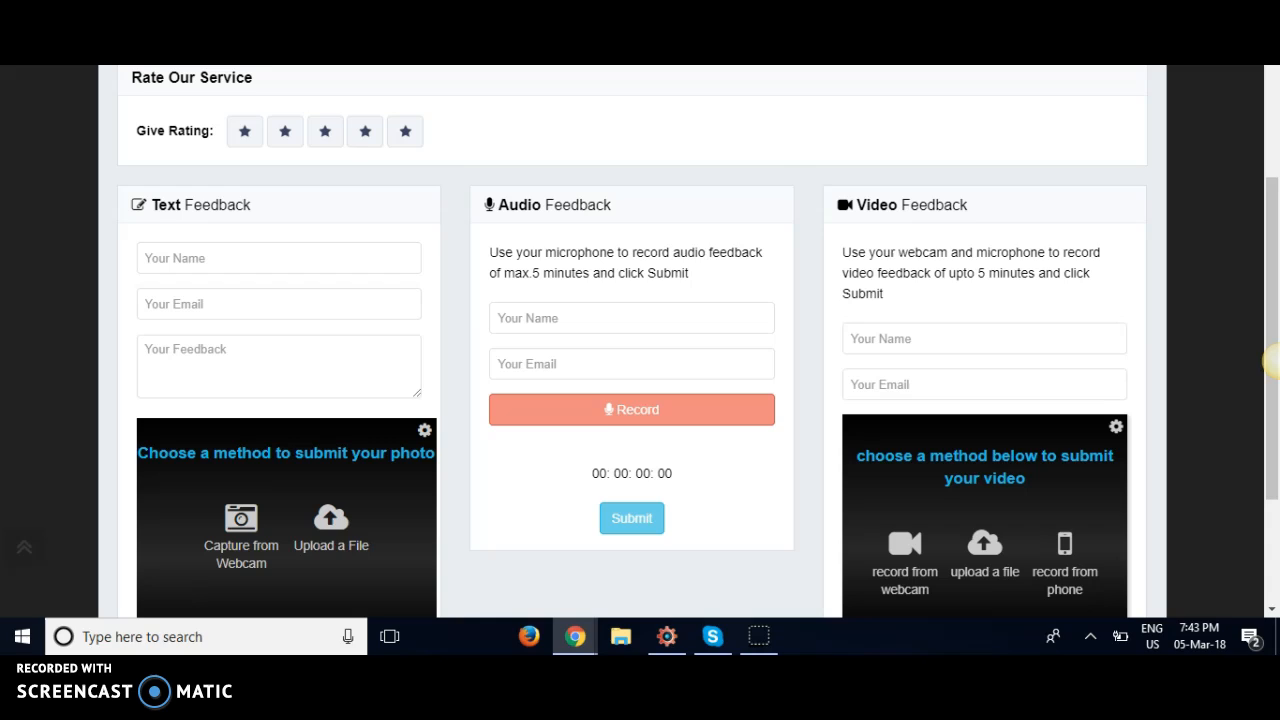
scroll(511, 97, "up", 1)
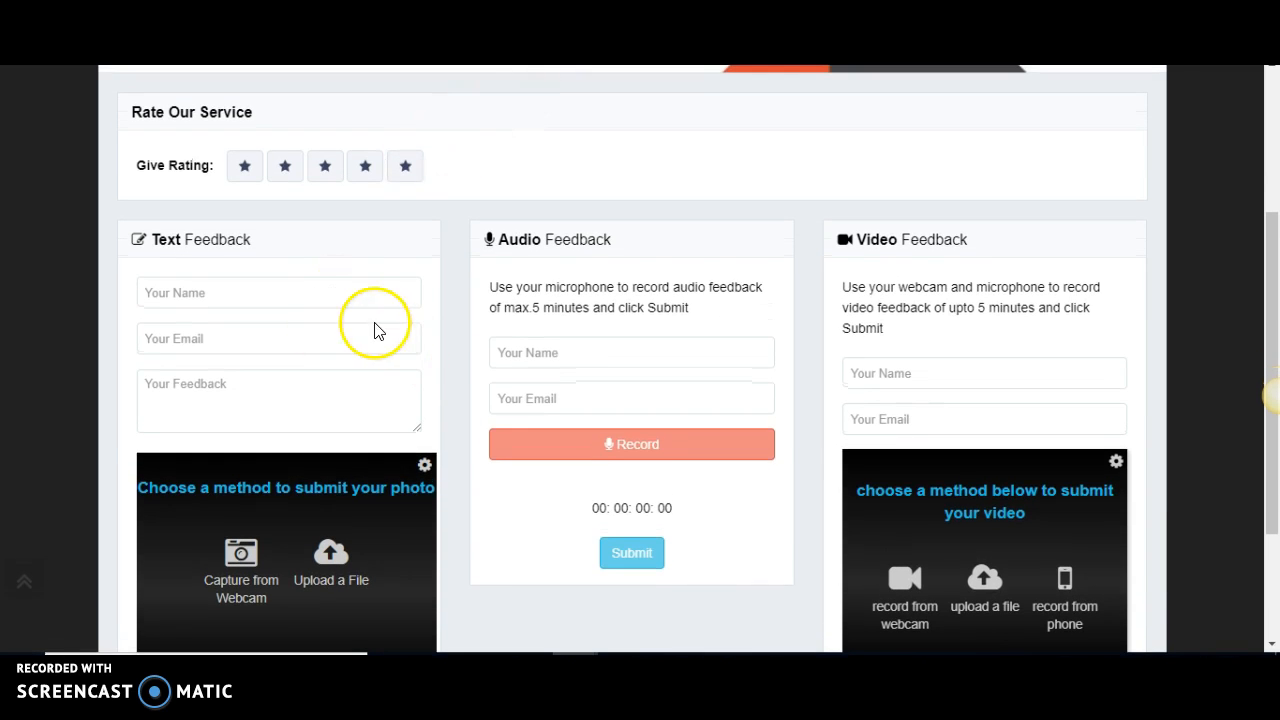
scroll(375, 330, "up", 3)
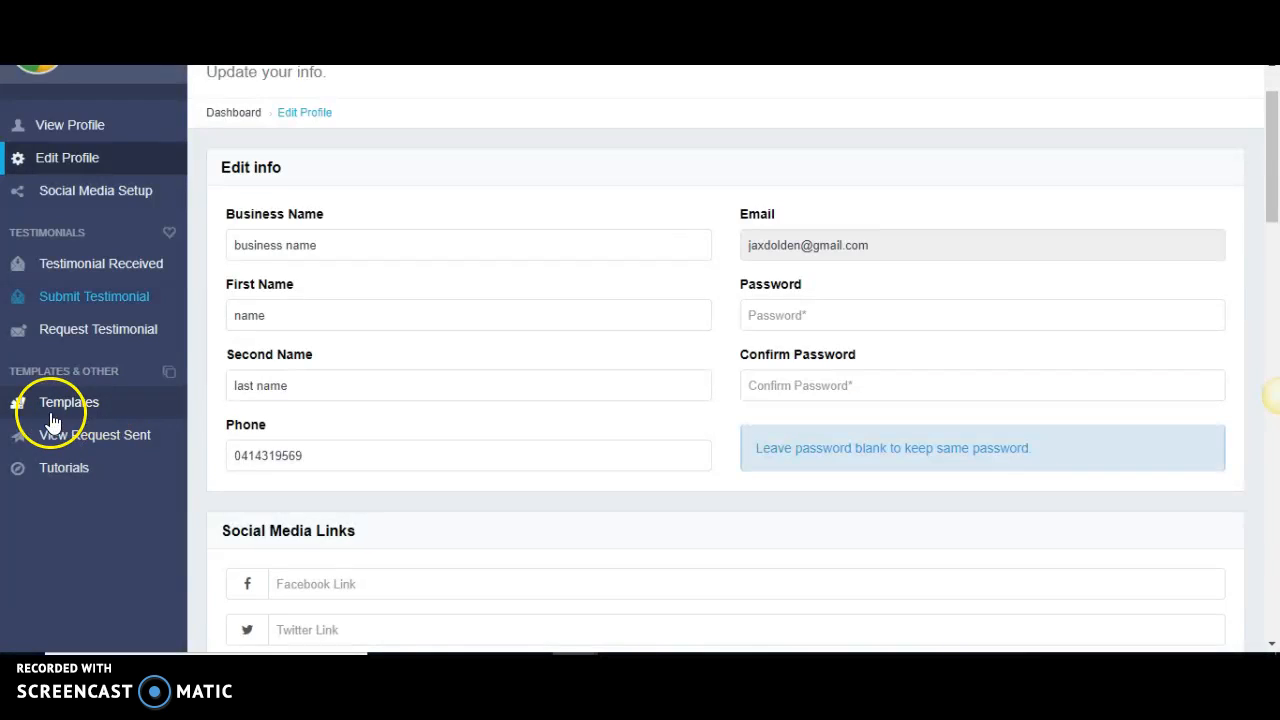
left_click(98, 329)
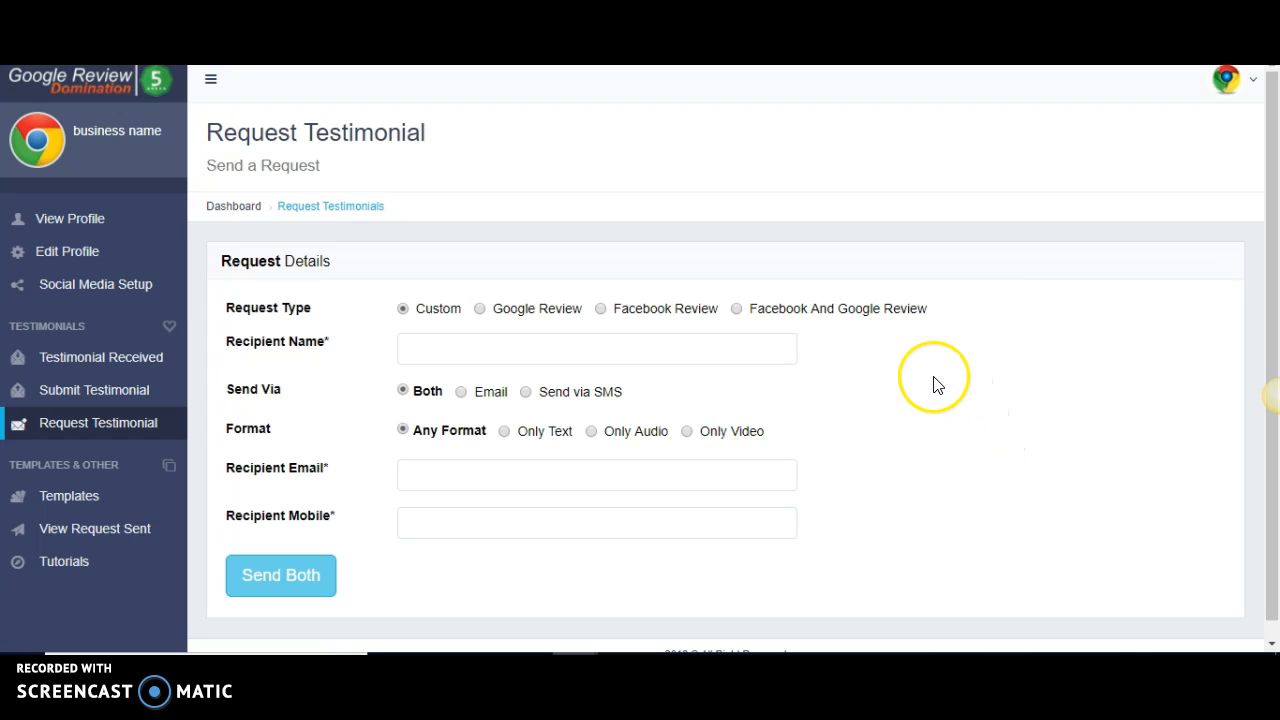
left_click(481, 309)
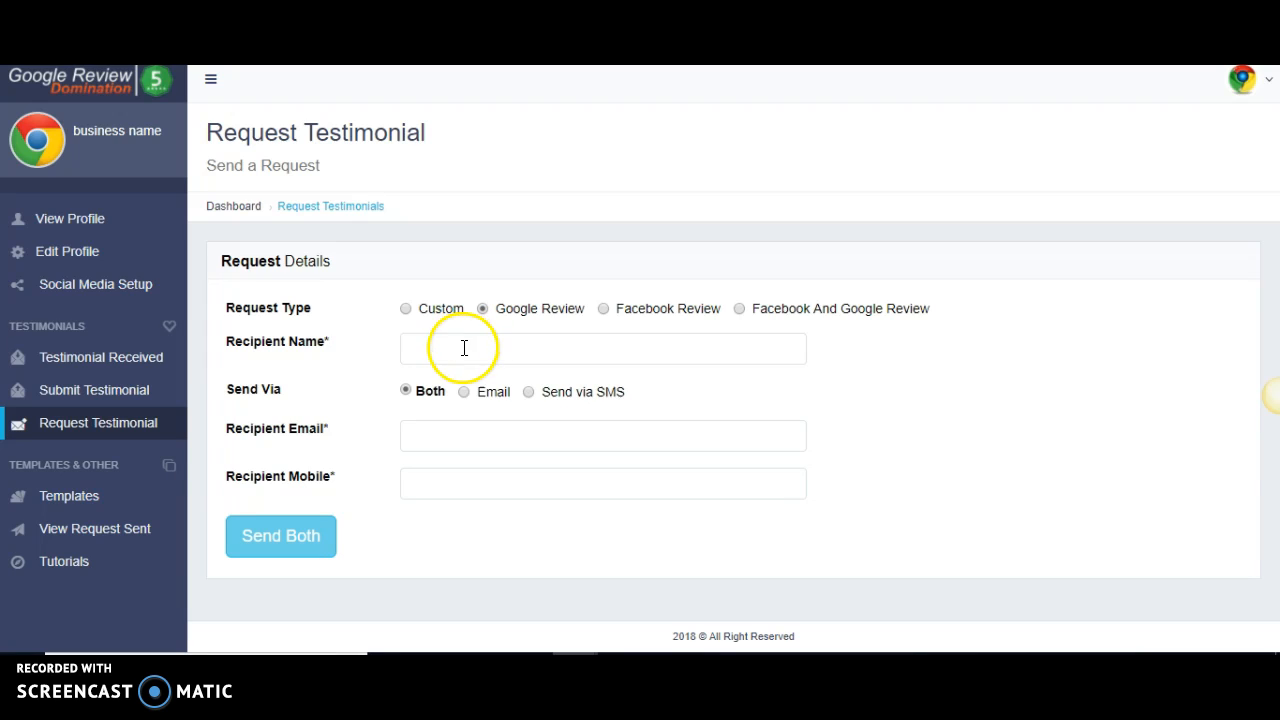
left_click(463, 347)
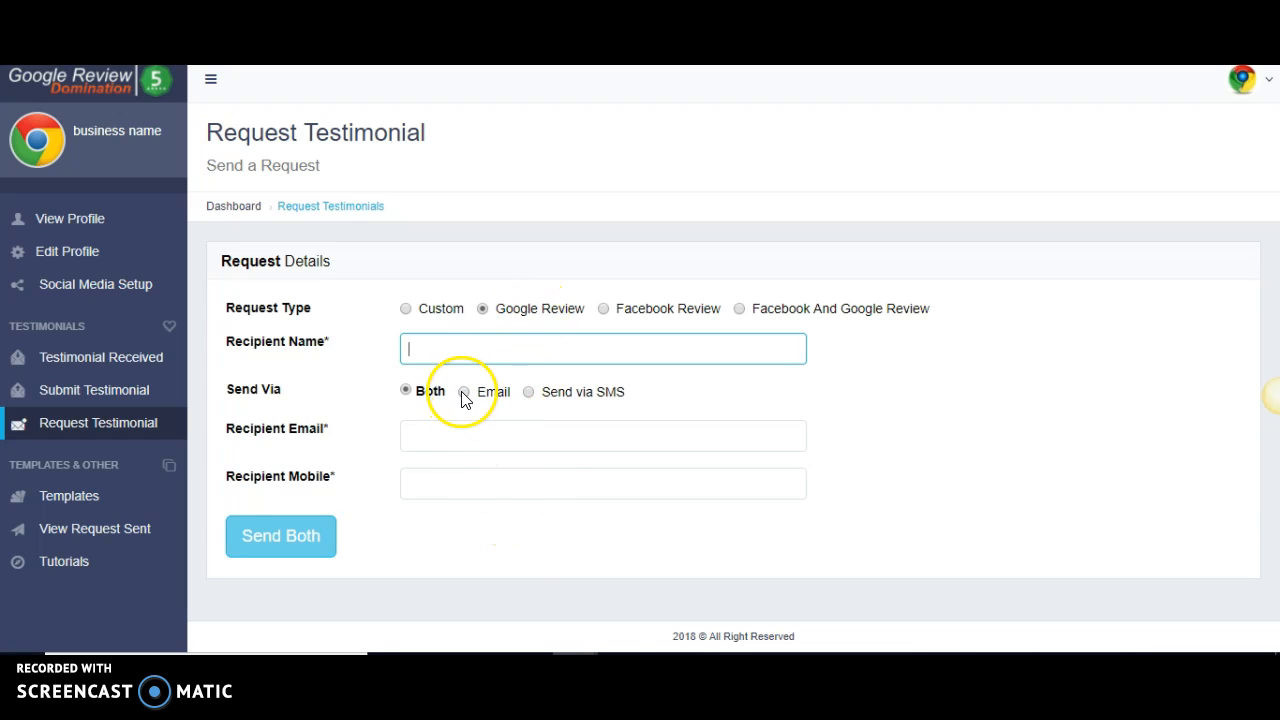
left_click(530, 392)
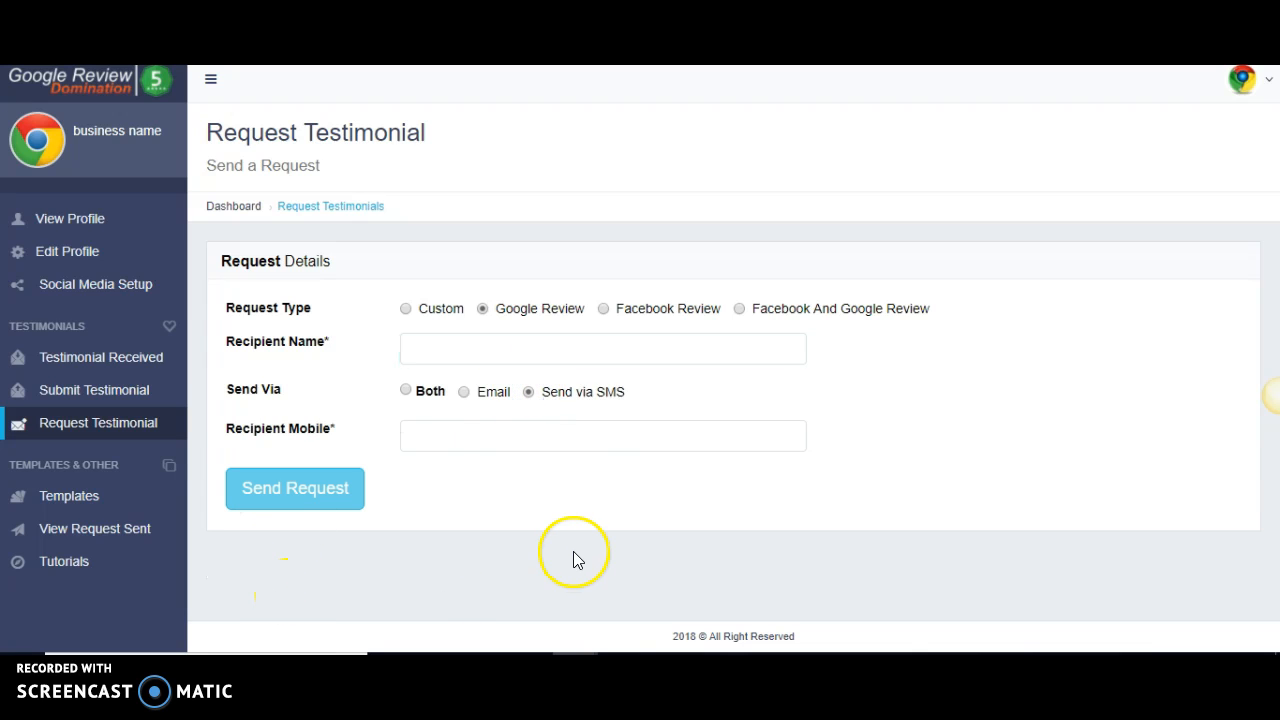
left_click(464, 392)
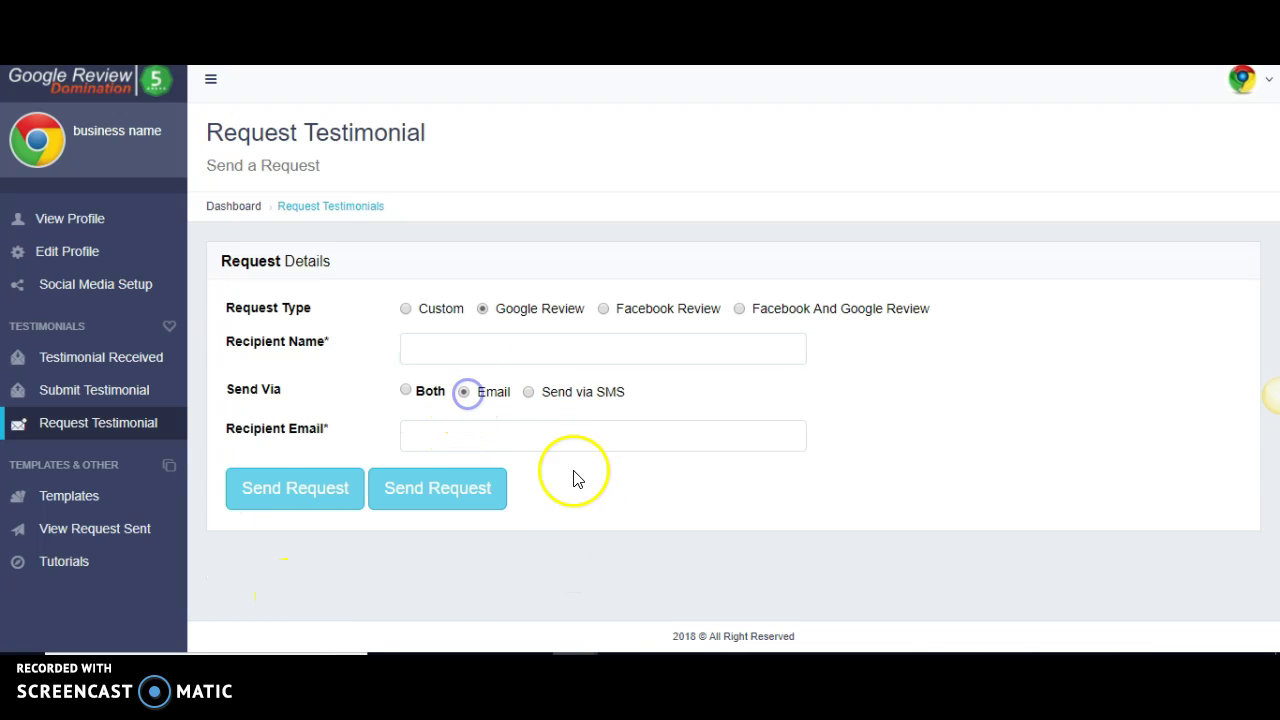
left_click(405, 391)
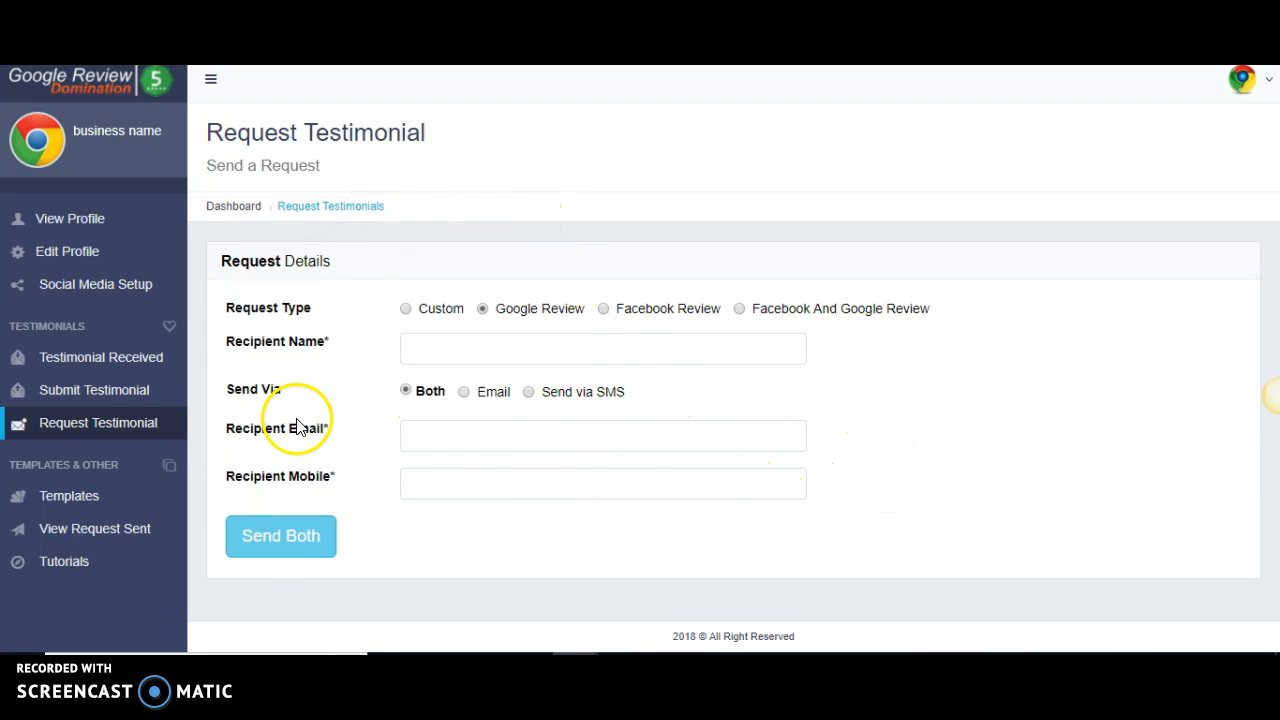
- Show Email Templates 1–3 and check Template 2's send-delay options, leaving them unchanged
left_click(69, 495)
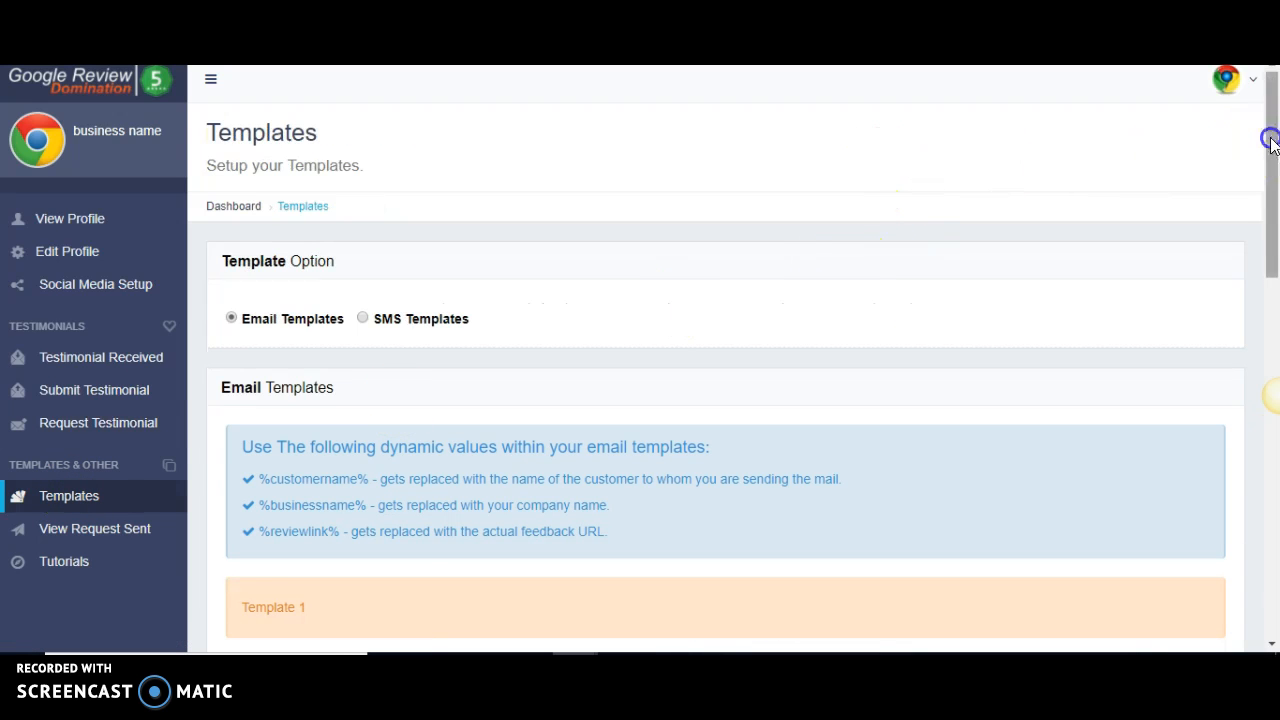
left_click_drag(1270, 142, 1273, 300)
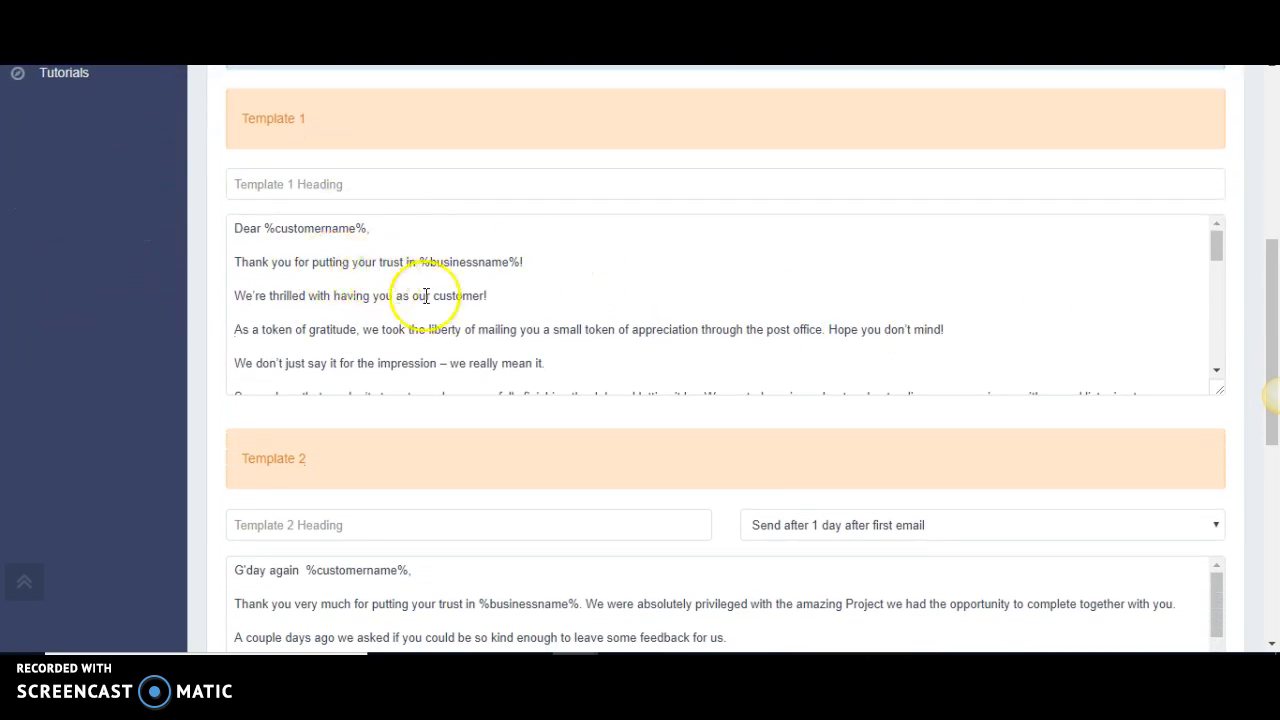
scroll(424, 296, "down", 5)
scroll(108, 410, "down", 4)
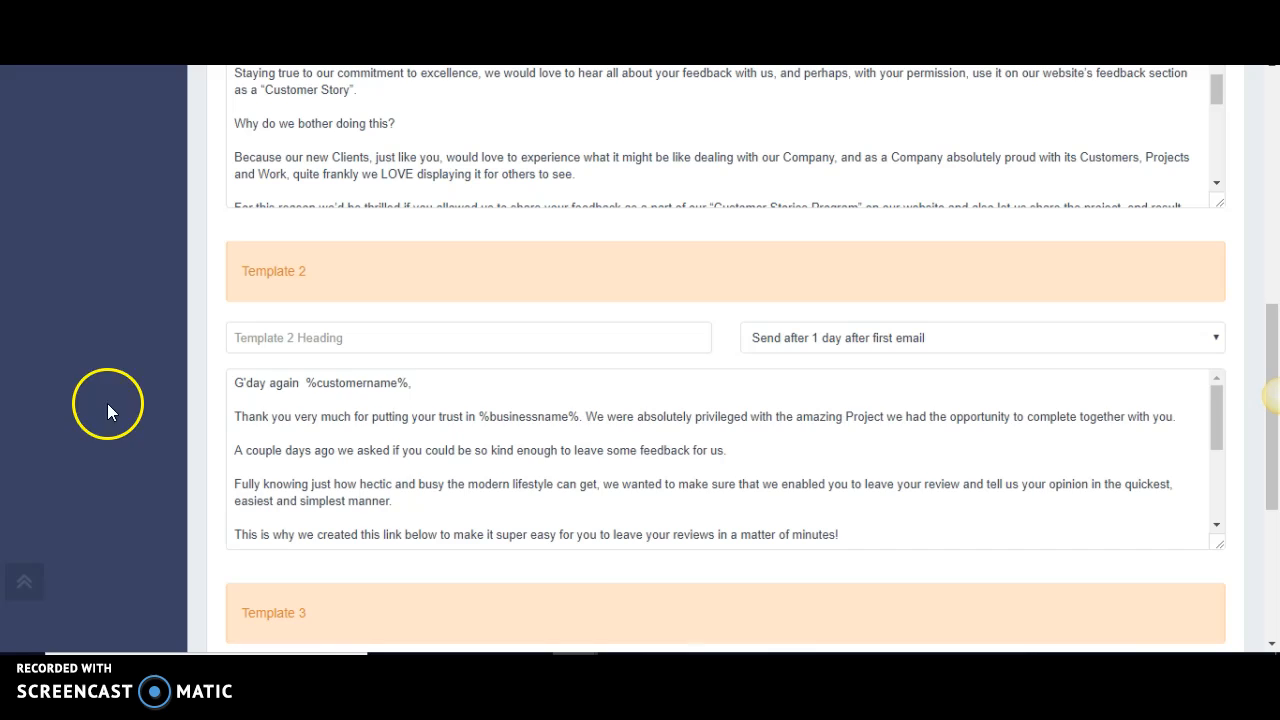
scroll(400, 440, "down", 4)
scroll(108, 430, "down", 5)
scroll(360, 450, "down", 4)
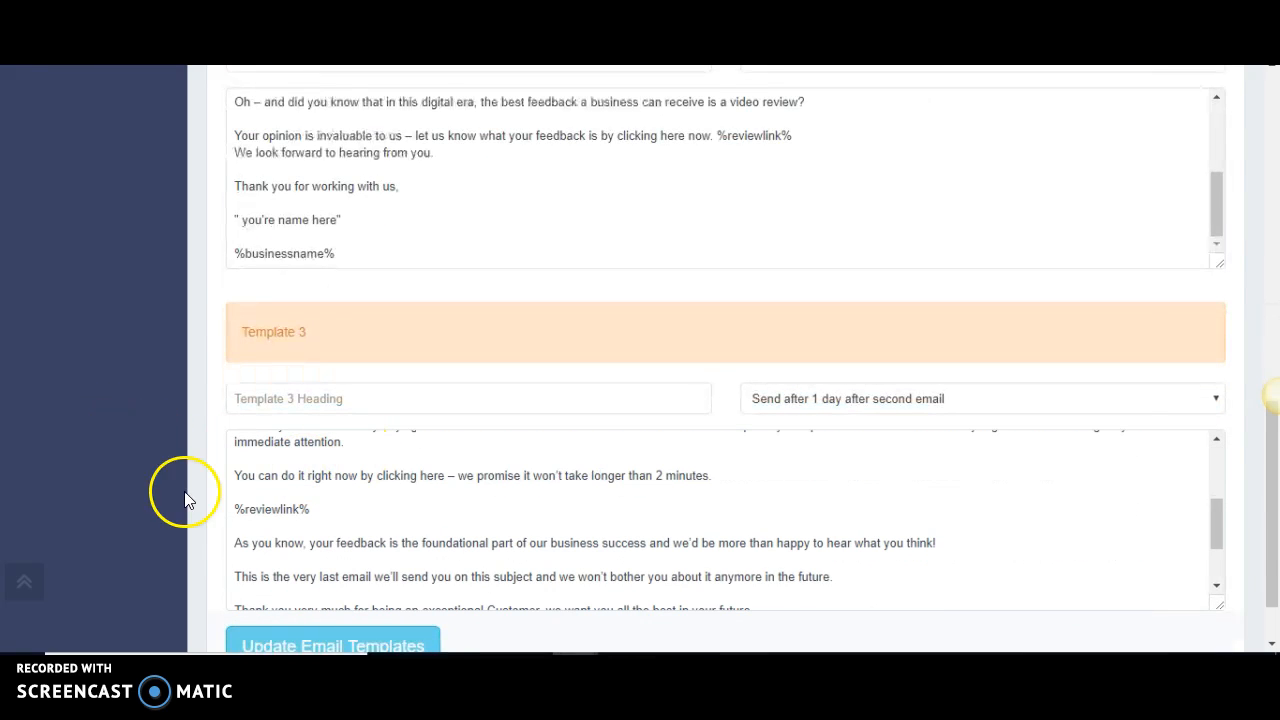
scroll(65, 355, "up", 5)
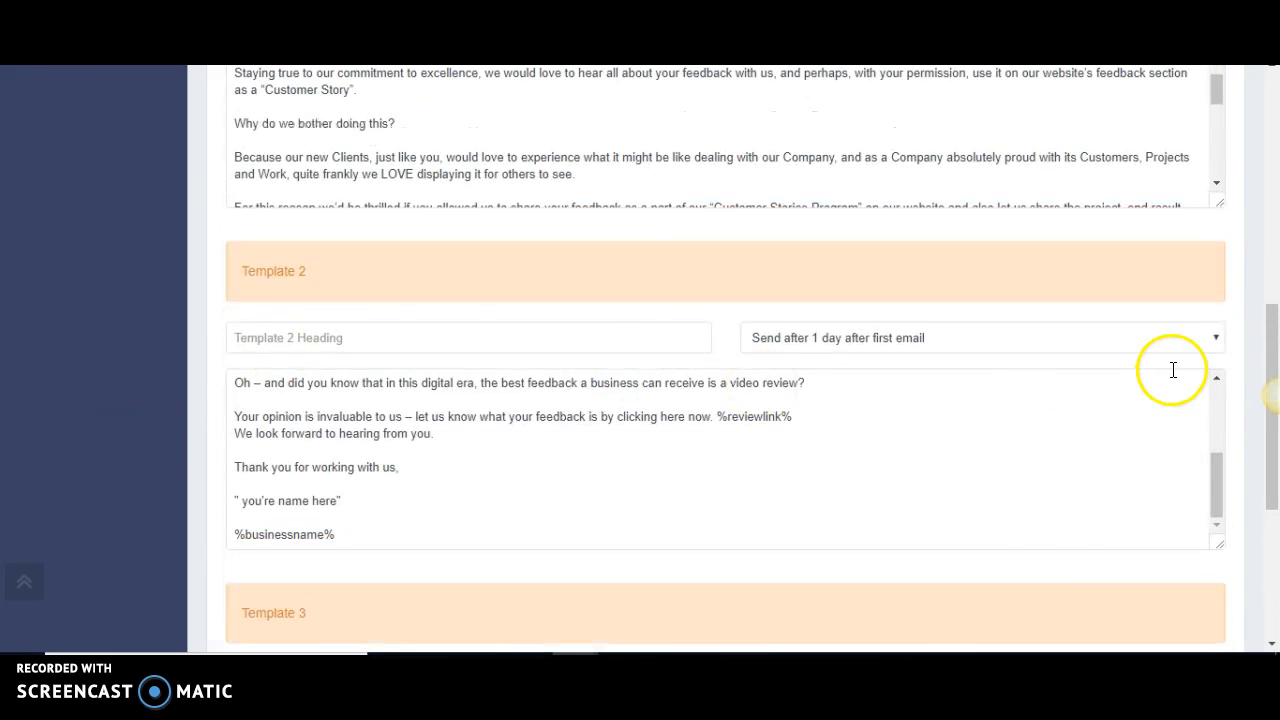
scroll(117, 367, "up", 4)
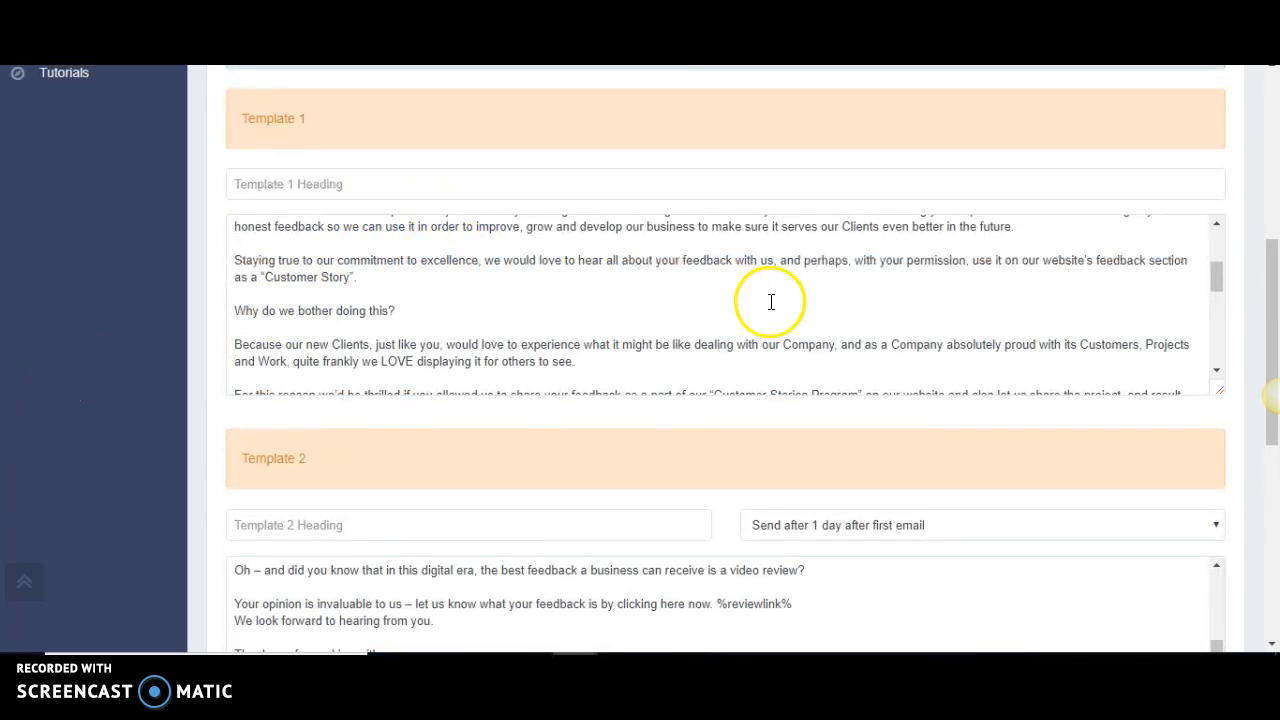
left_click(1216, 525)
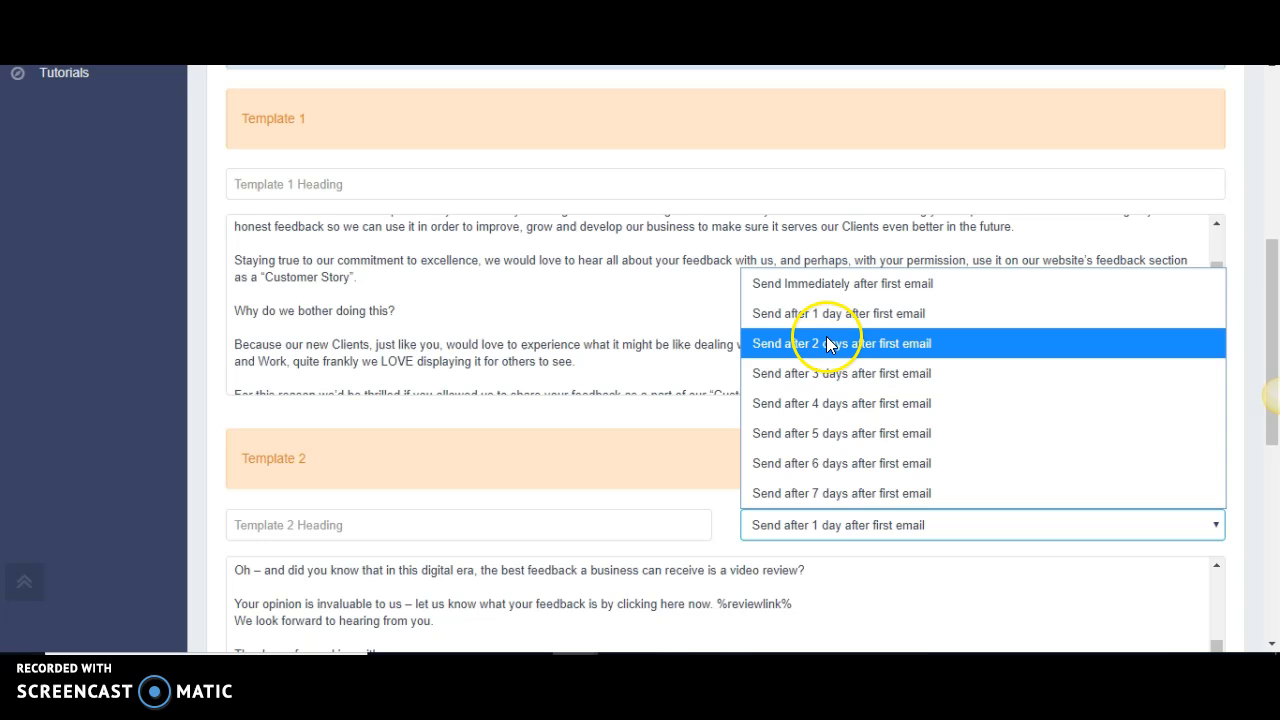
left_click(50, 370)
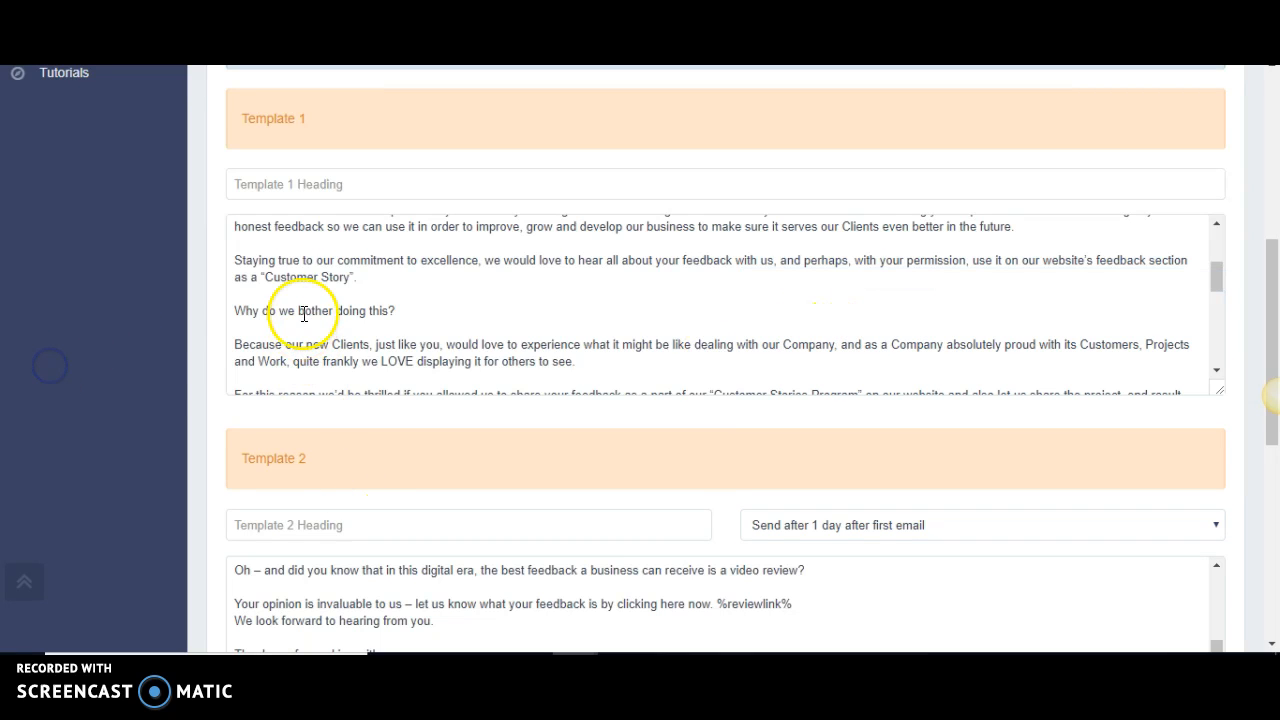
scroll(136, 474, "down", 4)
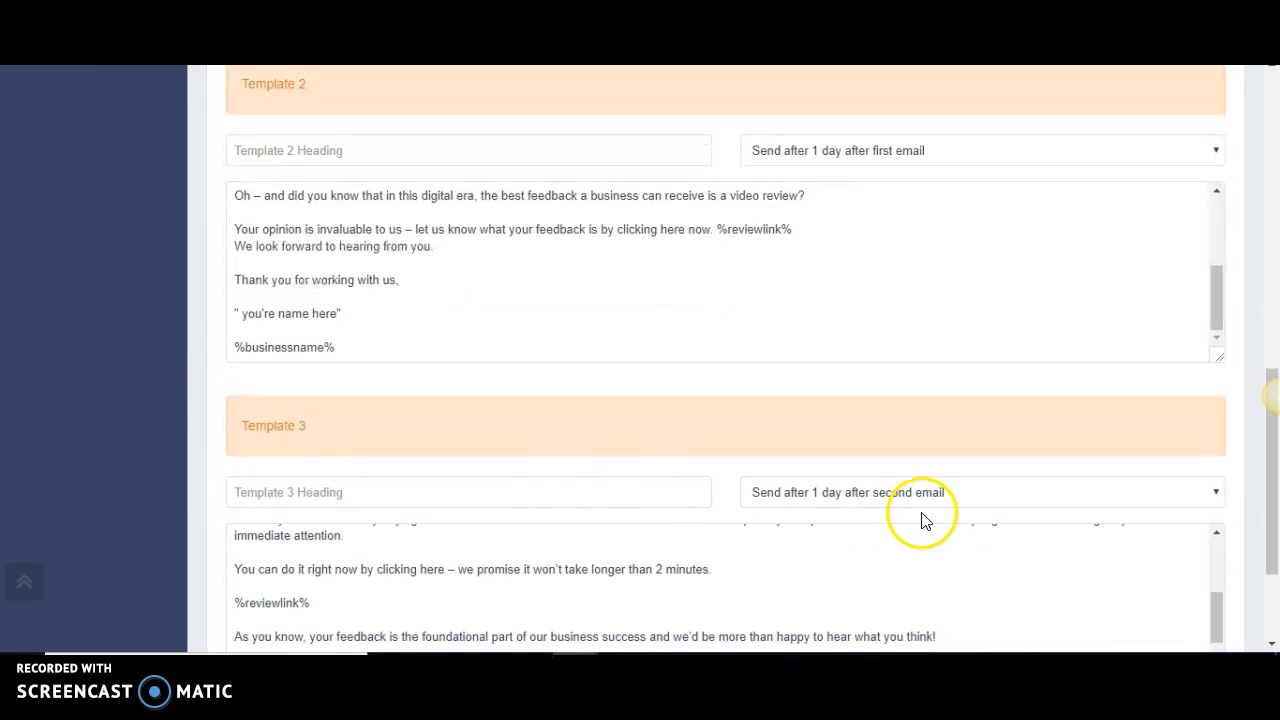
scroll(910, 517, "down", 2)
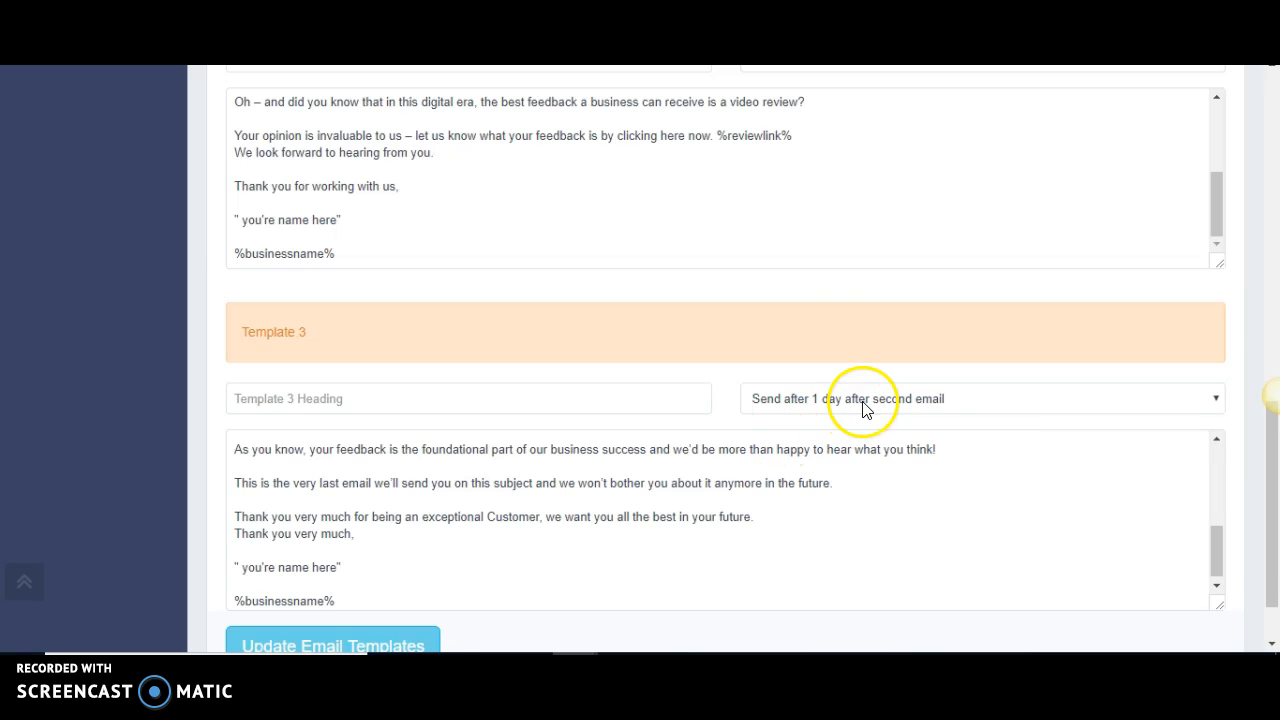
scroll(80, 370, "down", 2)
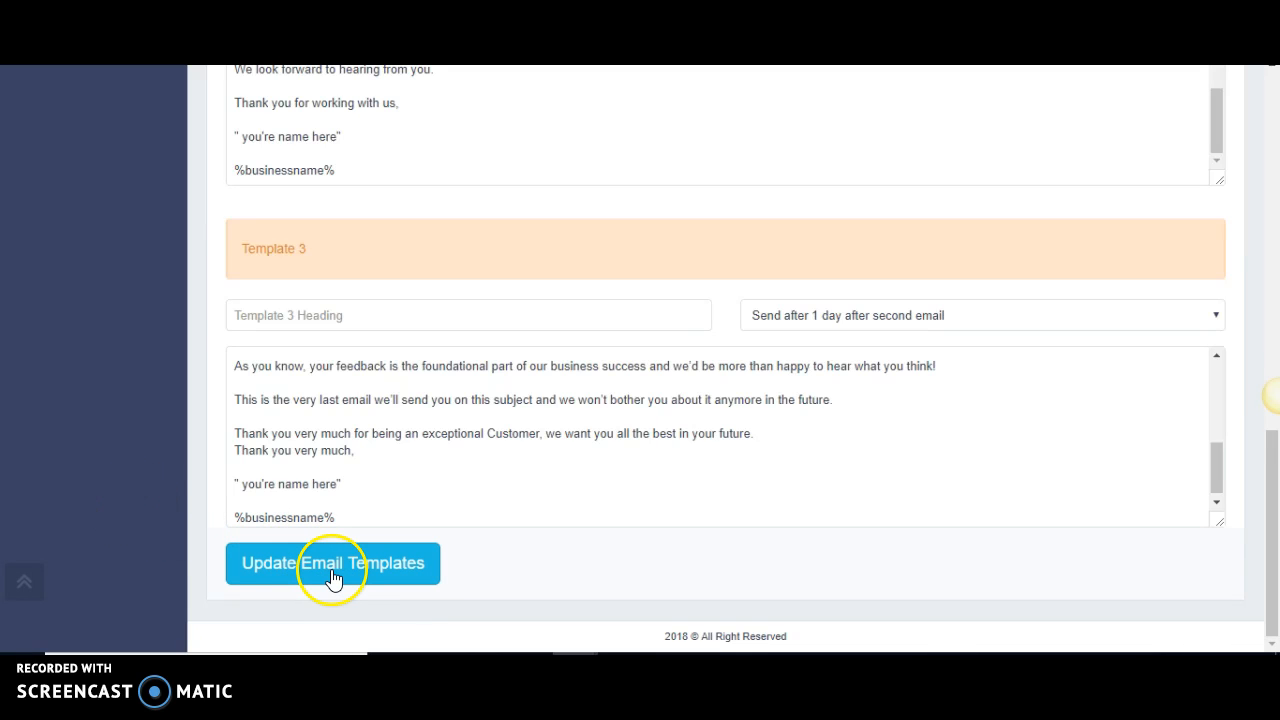
scroll(131, 492, "up", 3)
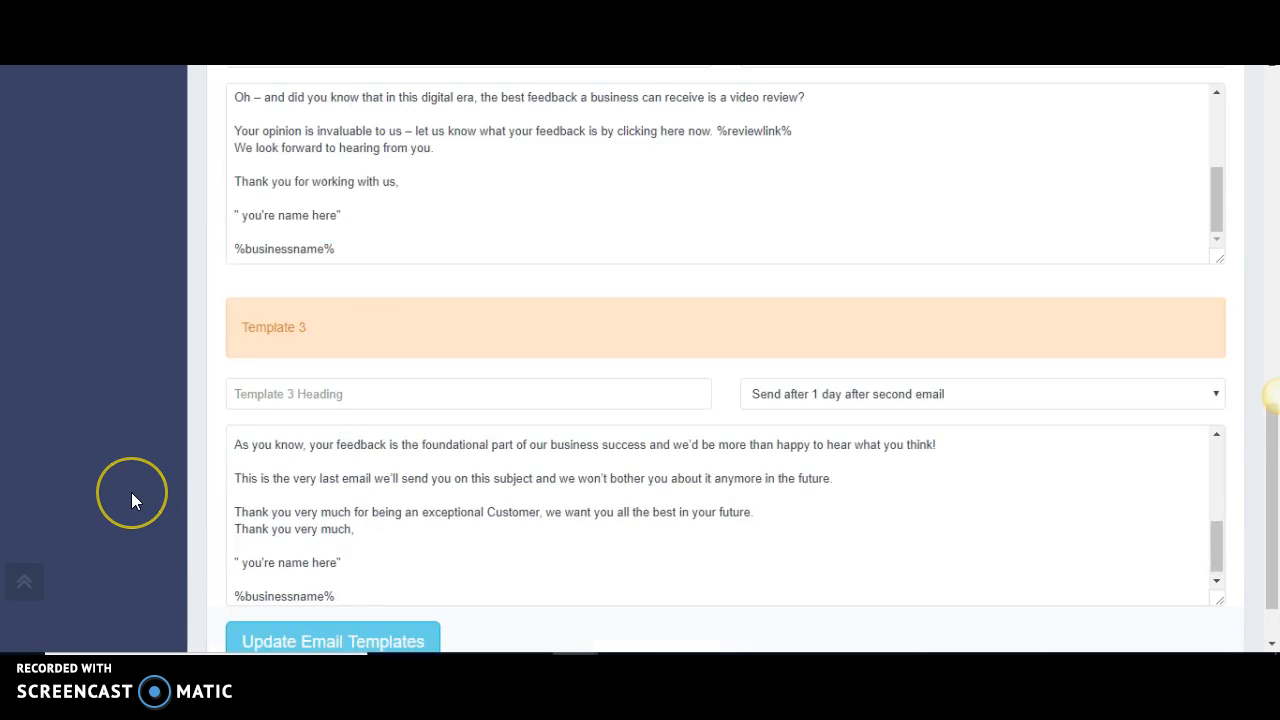
scroll(131, 492, "up", 2)
scroll(131, 492, "up", 4)
scroll(131, 492, "up", 2)
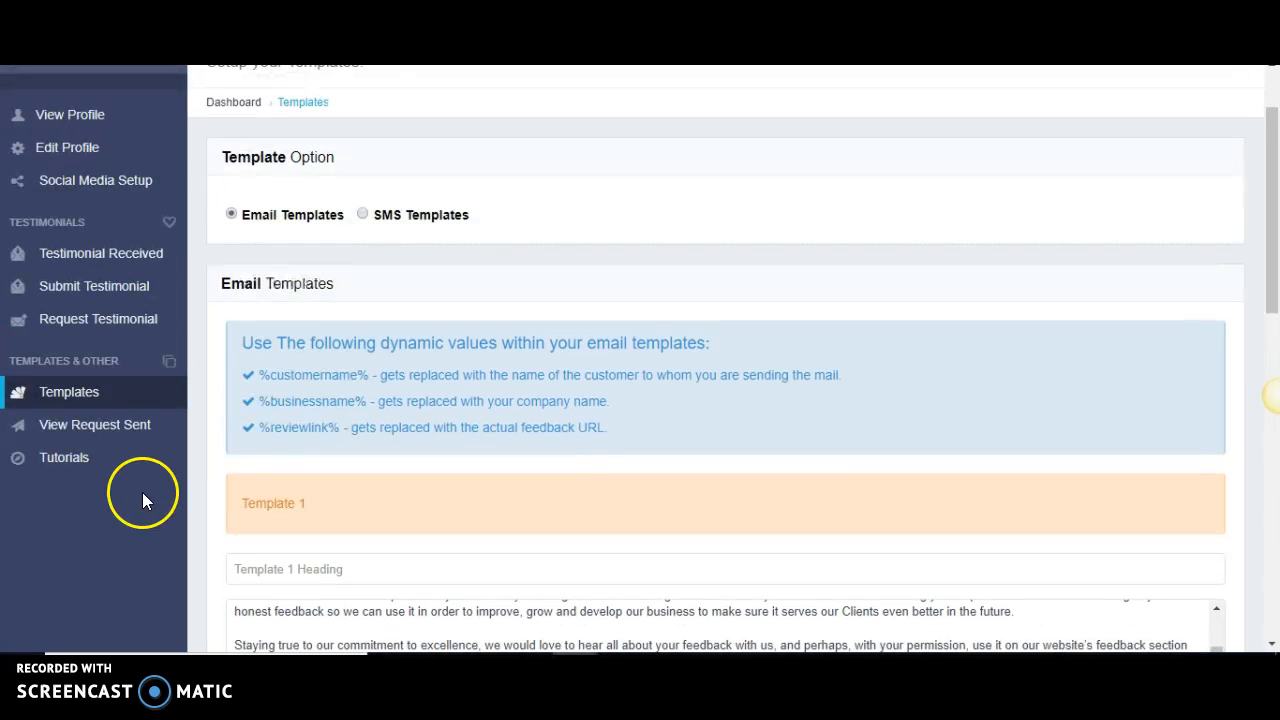
- Select SMS Templates to show the three reminder messages with name and review-link placeholders
left_click(363, 214)
scroll(897, 278, "down", 5)
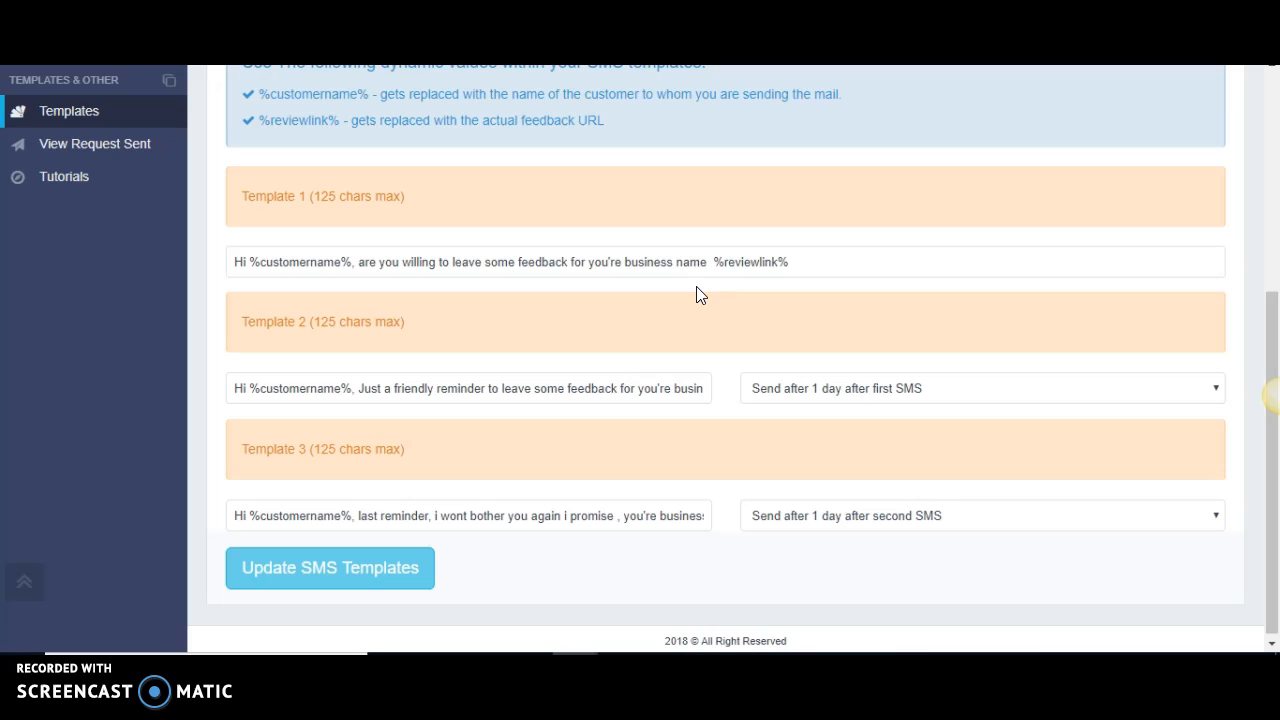
left_click(617, 277)
scroll(34, 365, "down", 1)
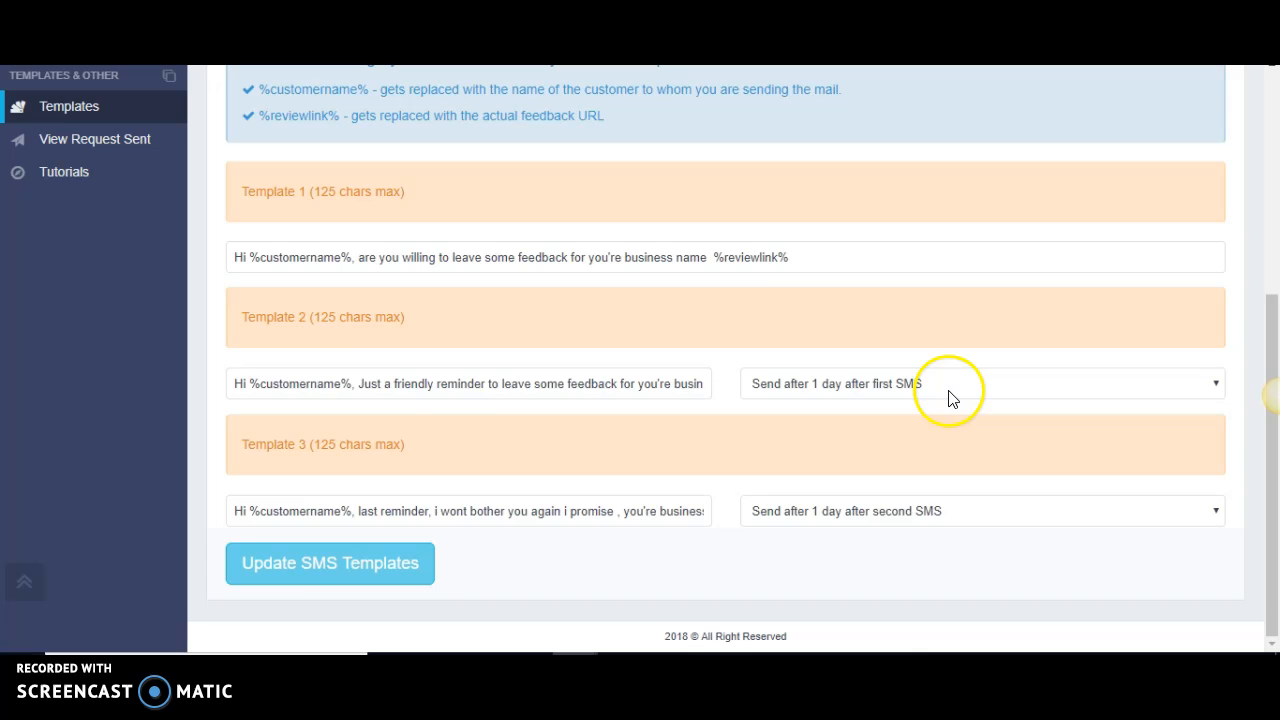
scroll(120, 383, "up", 5)
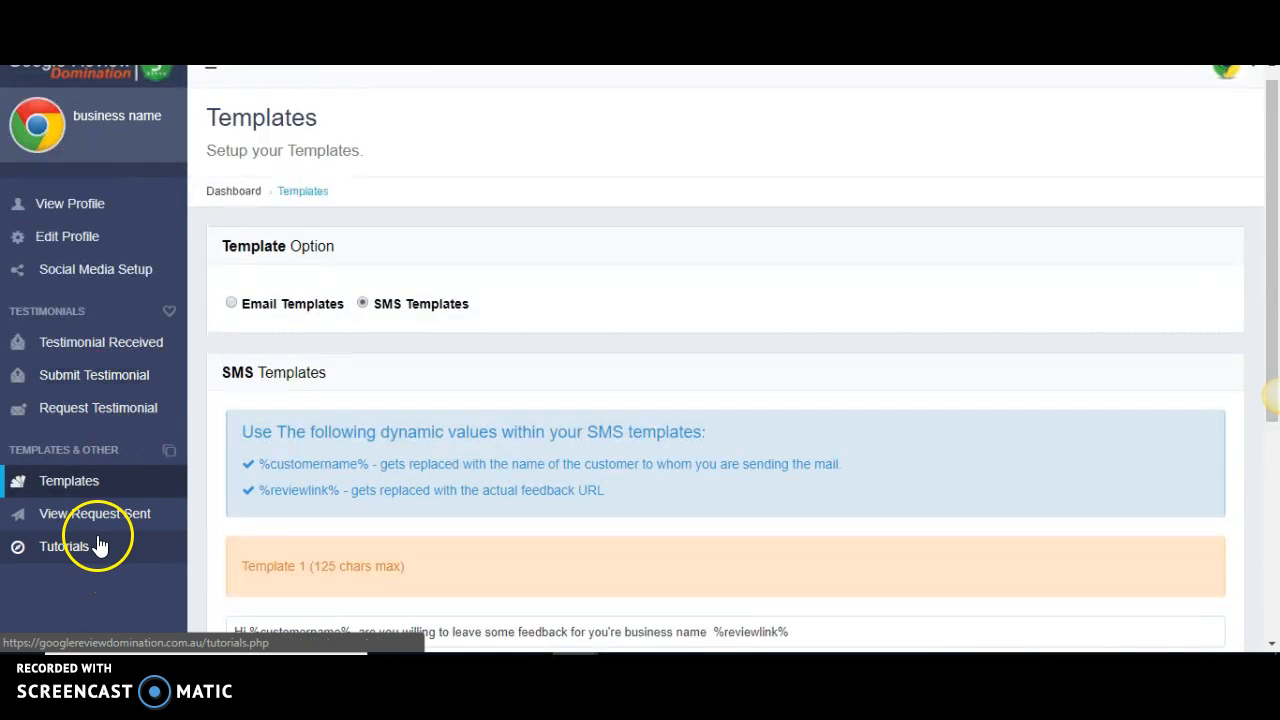
left_click(105, 520)
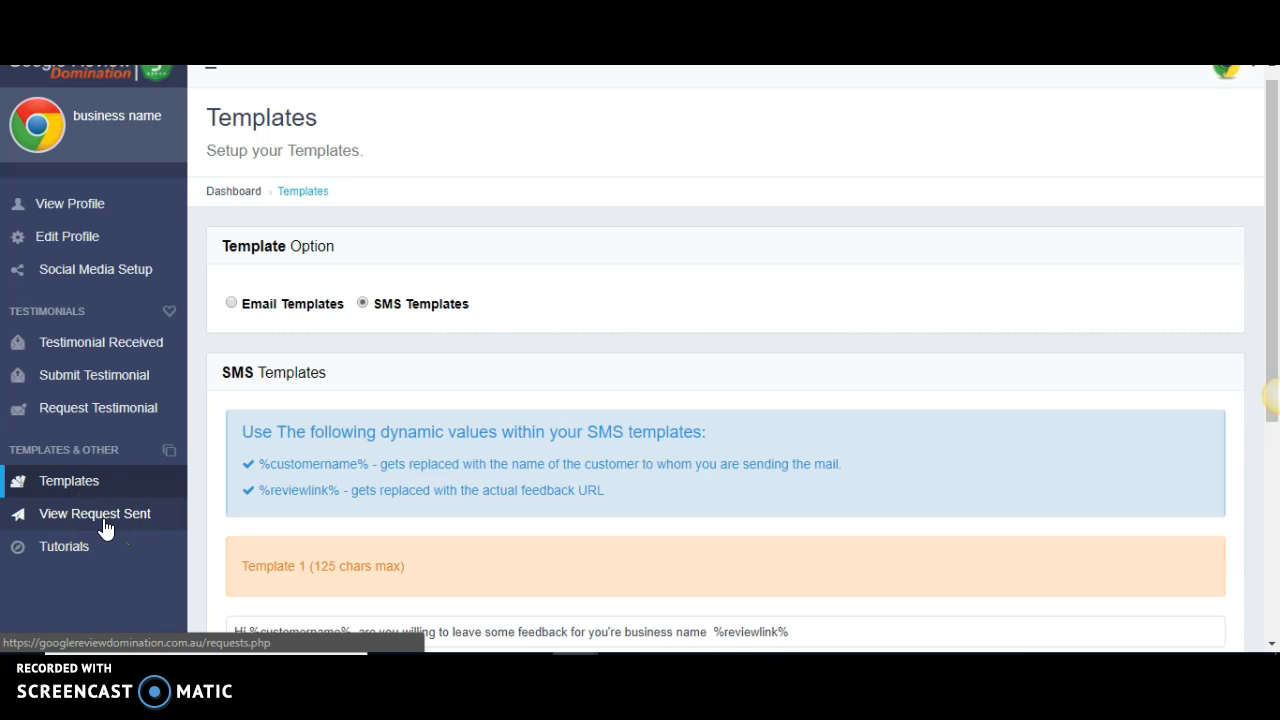
left_click(97, 358)
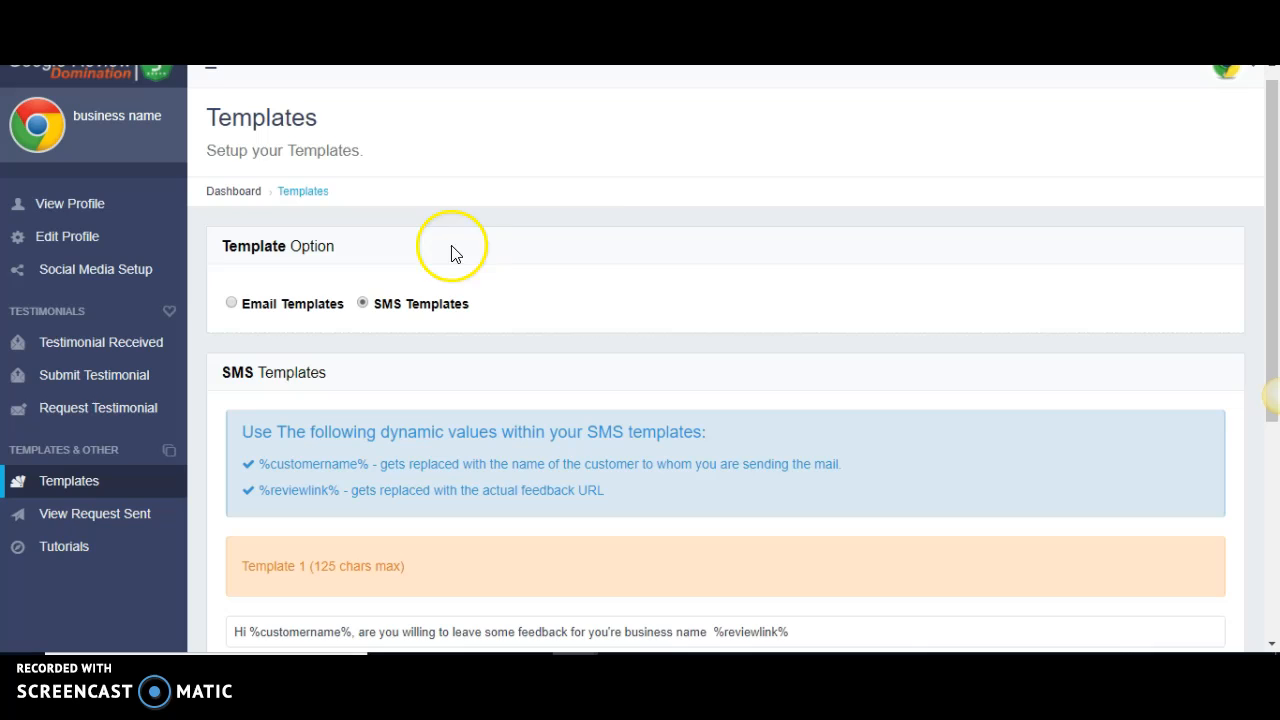
scroll(620, 190, "up", 1)
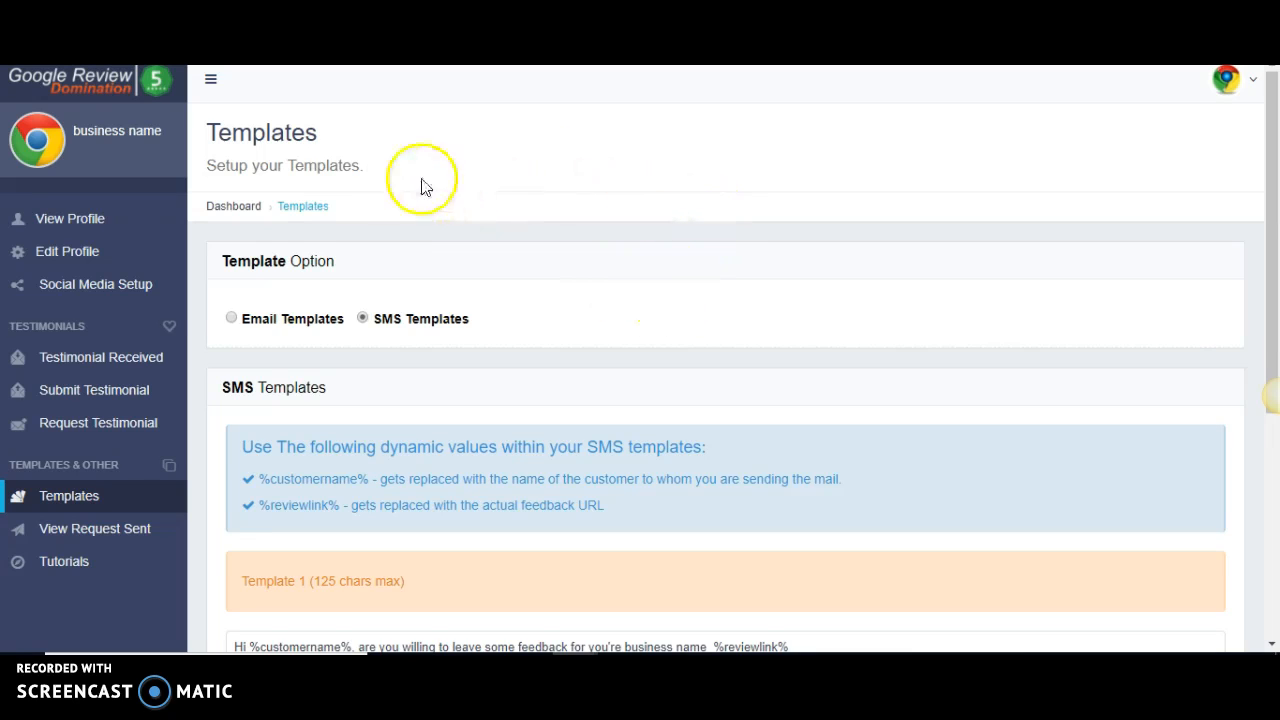
- Bring up the Edit Profile form with business details, contact fields and social media links
left_click(67, 251)
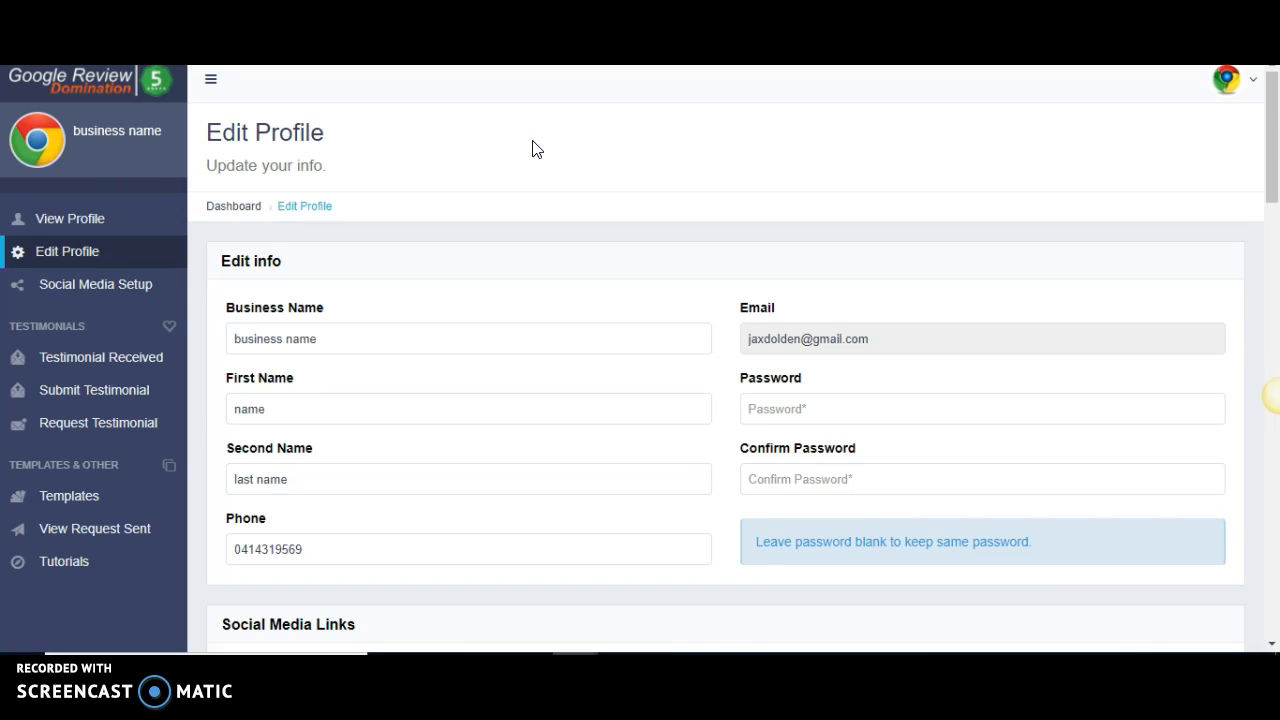
scroll(533, 147, "down", 2)
scroll(530, 155, "down", 2)
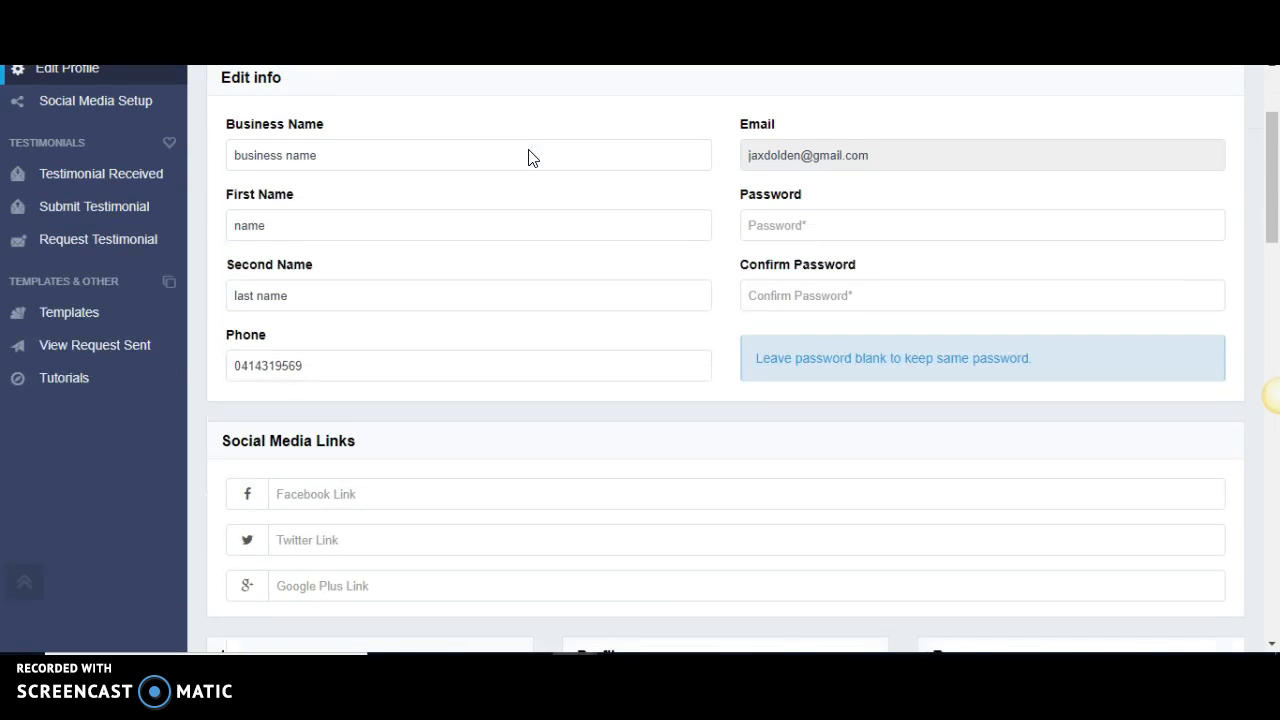
scroll(533, 157, "down", 1)
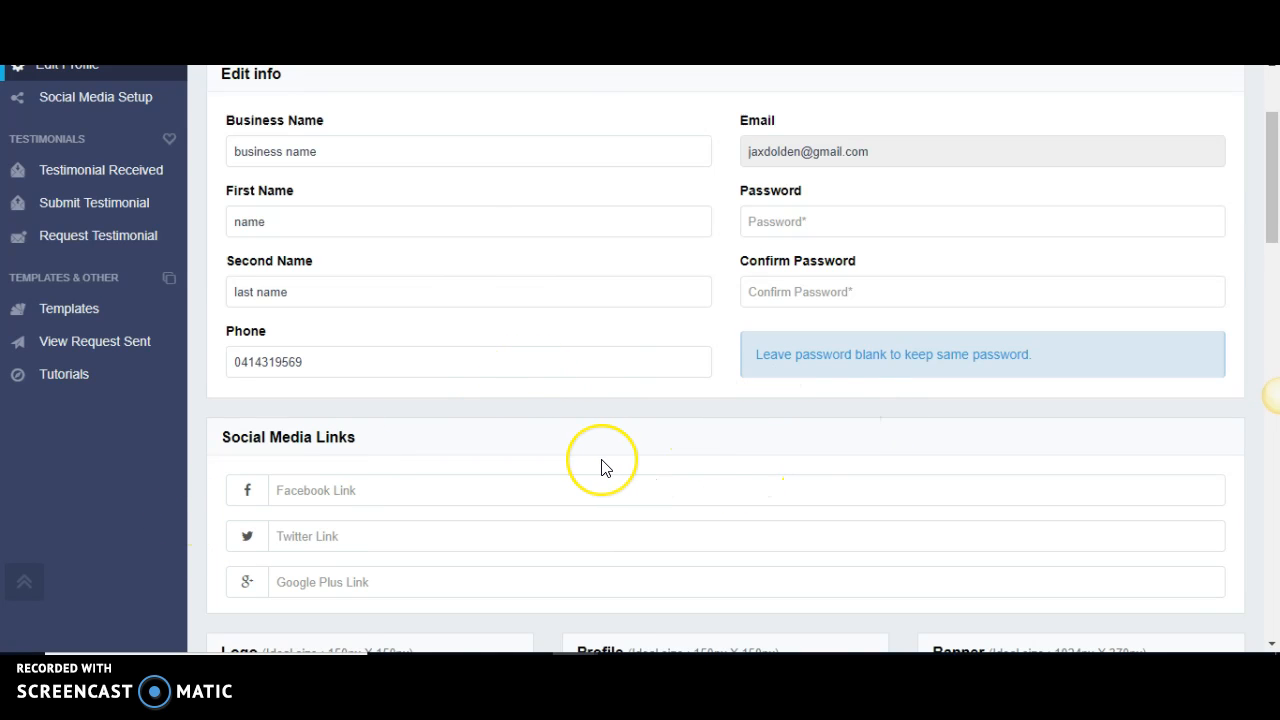
scroll(604, 468, "up", 3)
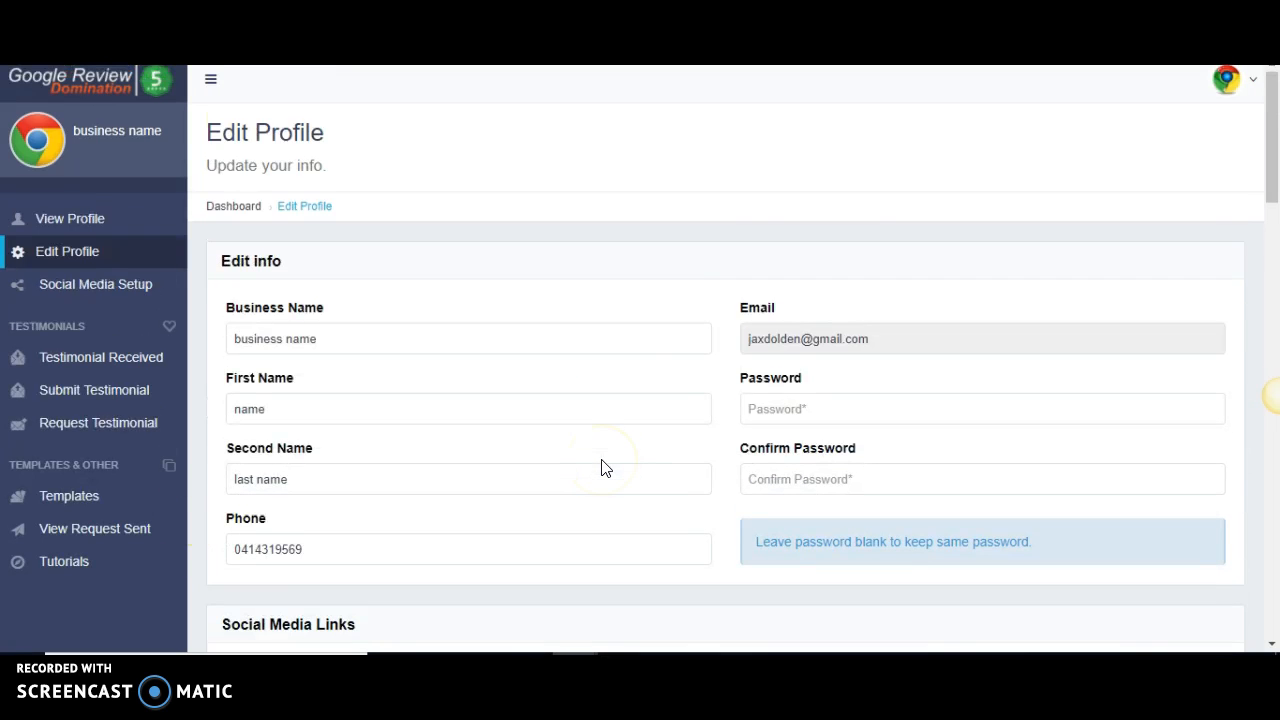